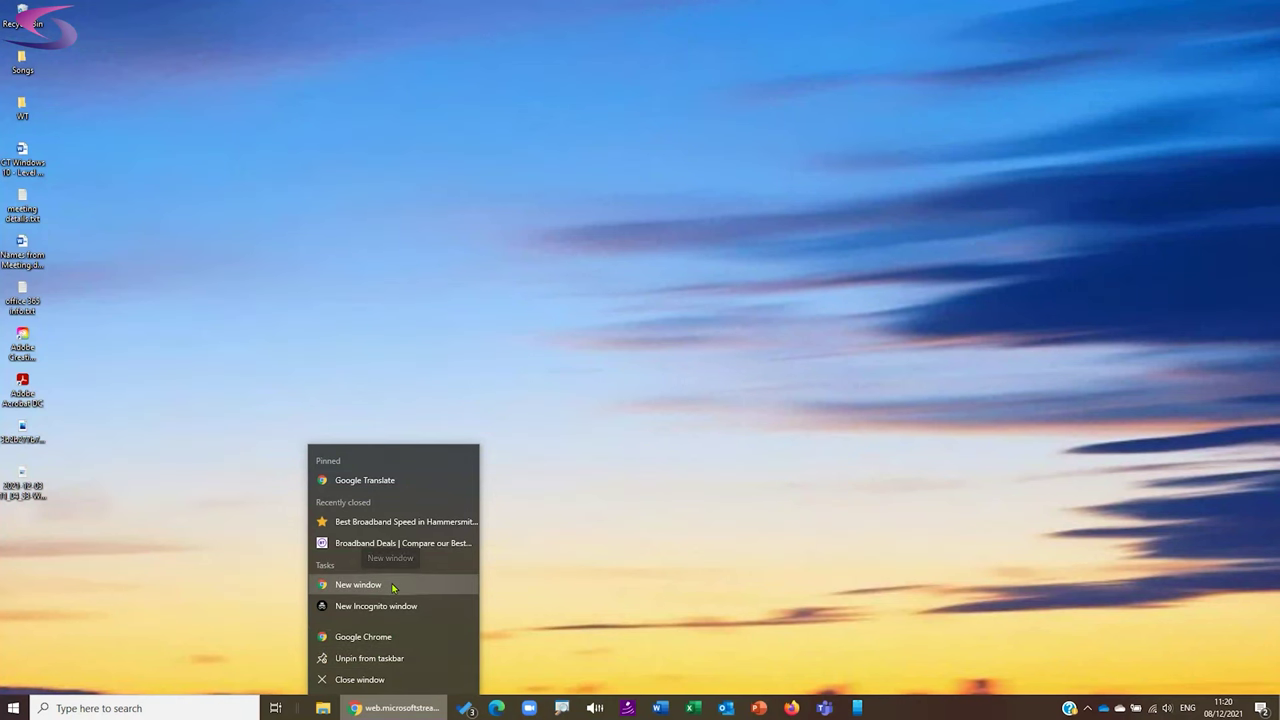
Step: Open a new maximized Chrome window and search Google for 'obs download'
left_click(393, 587)
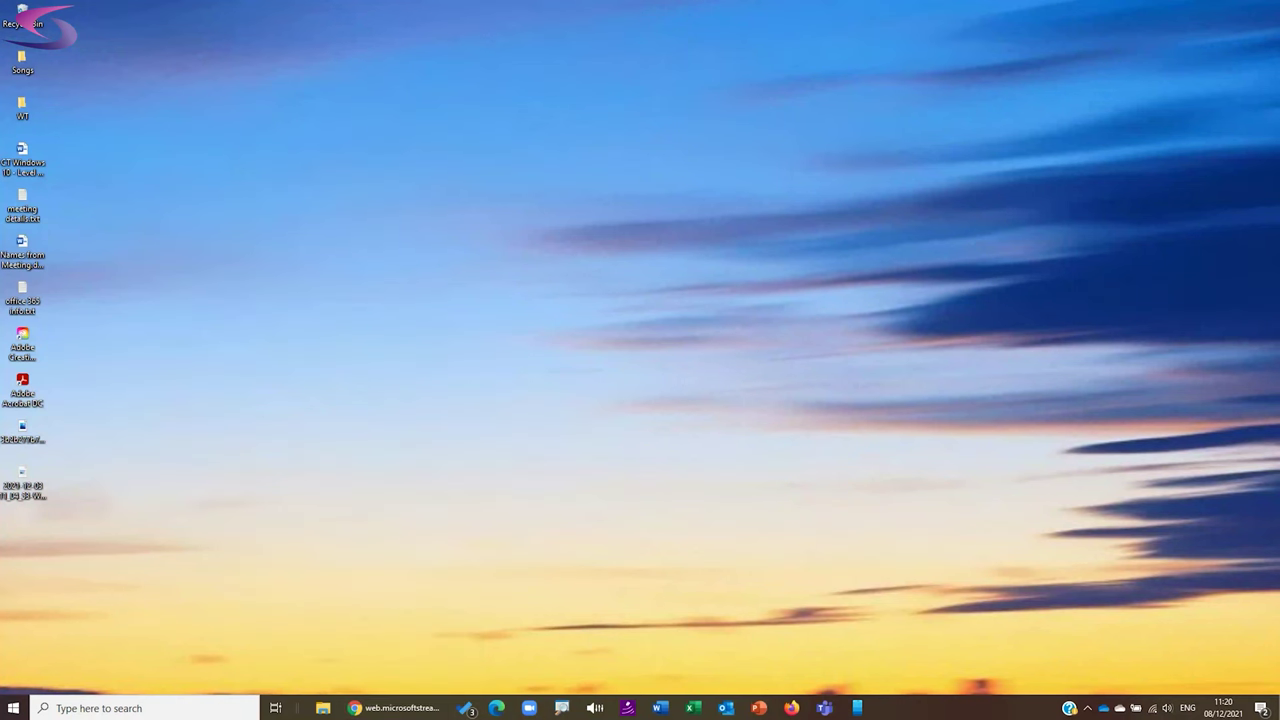
double_click(863, 10)
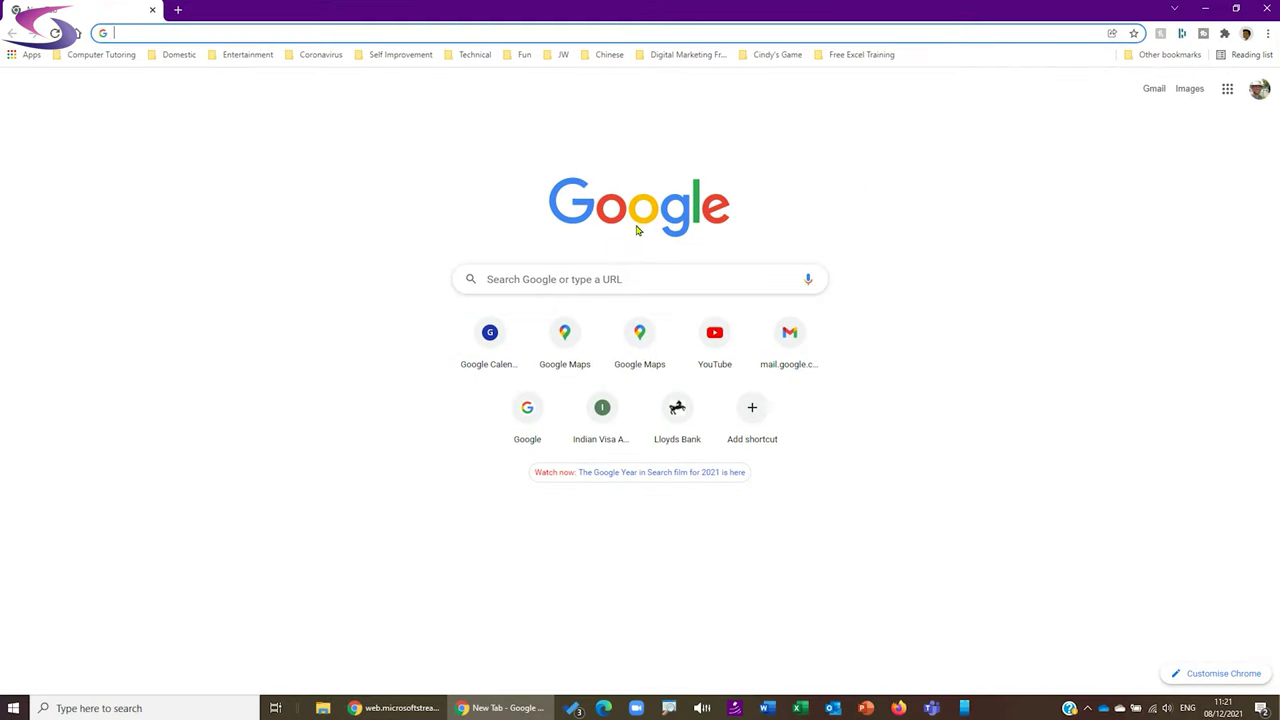
left_click(590, 277)
type("obs download")
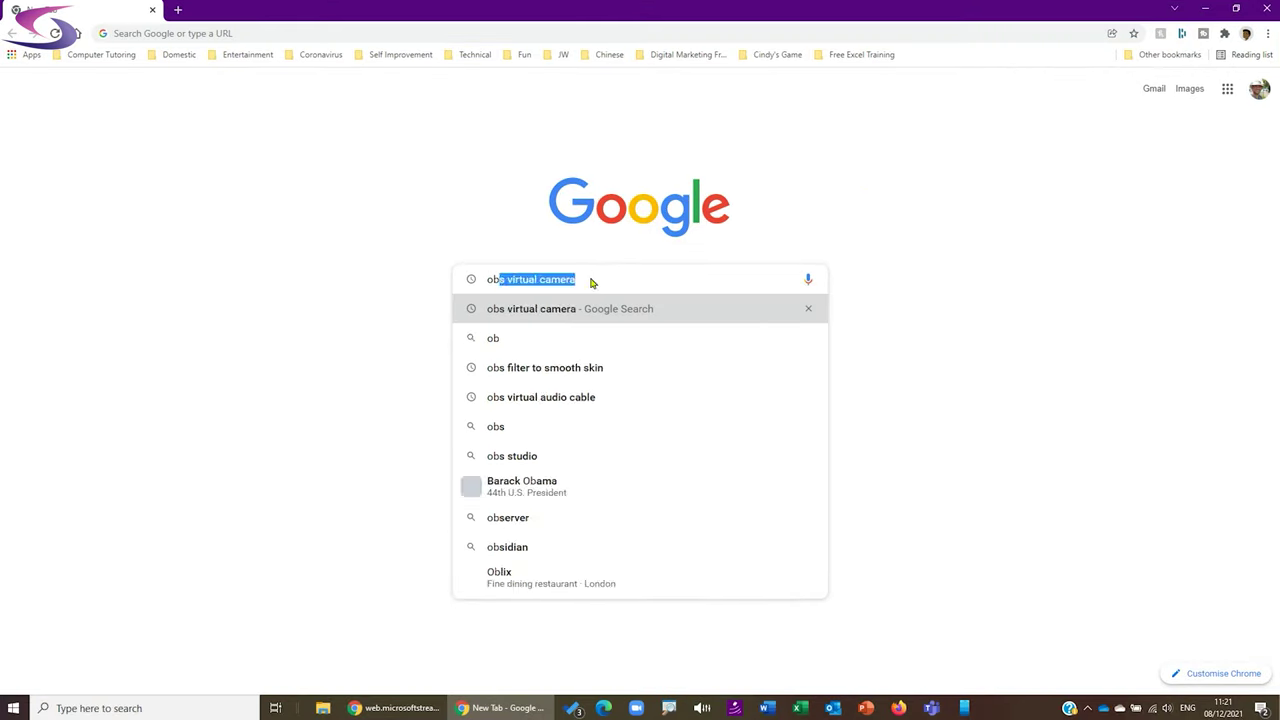
key("Return")
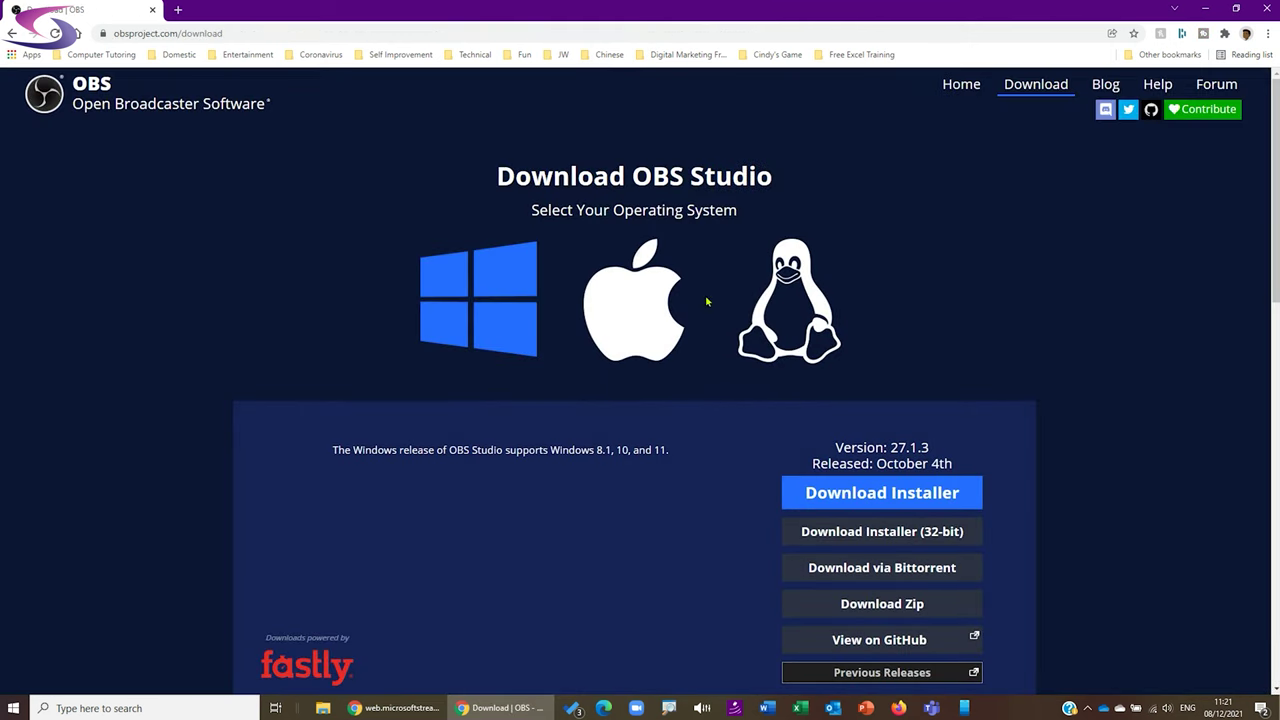
Step: Go to the obsproject.com download page offering OBS Studio 27.1.3 installers
left_click(670, 707)
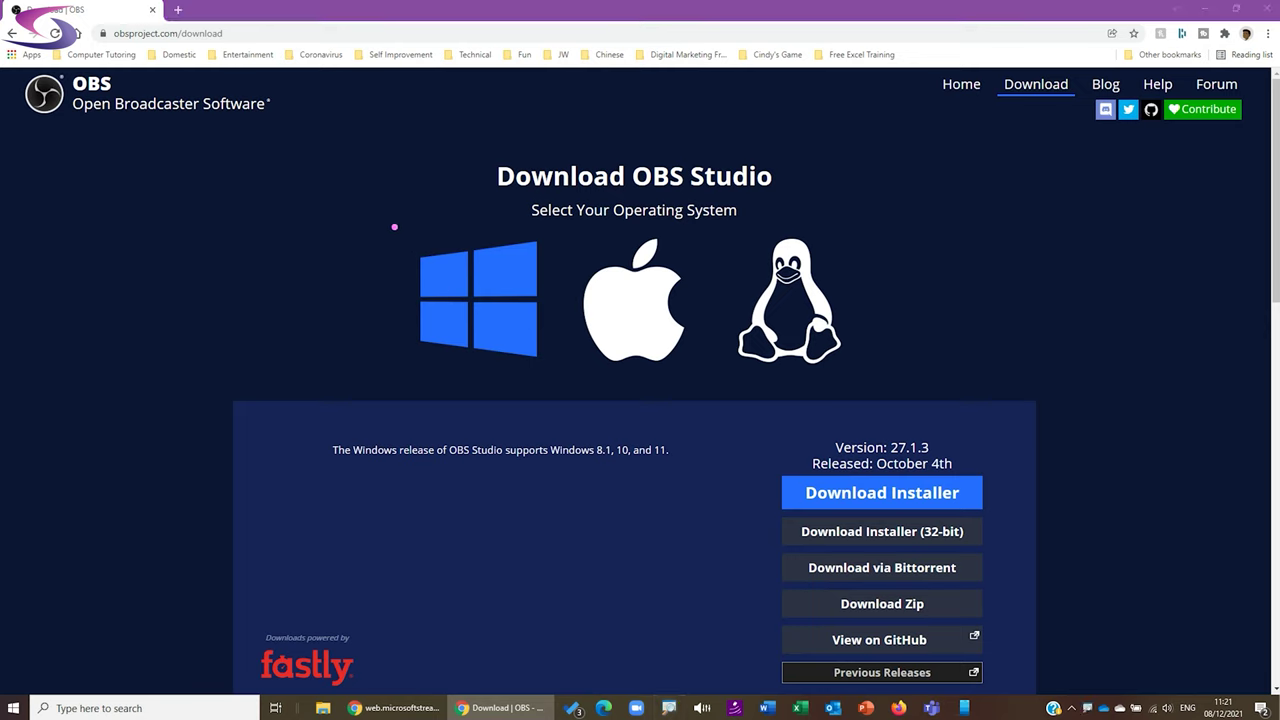
left_click_drag(394, 227, 573, 389)
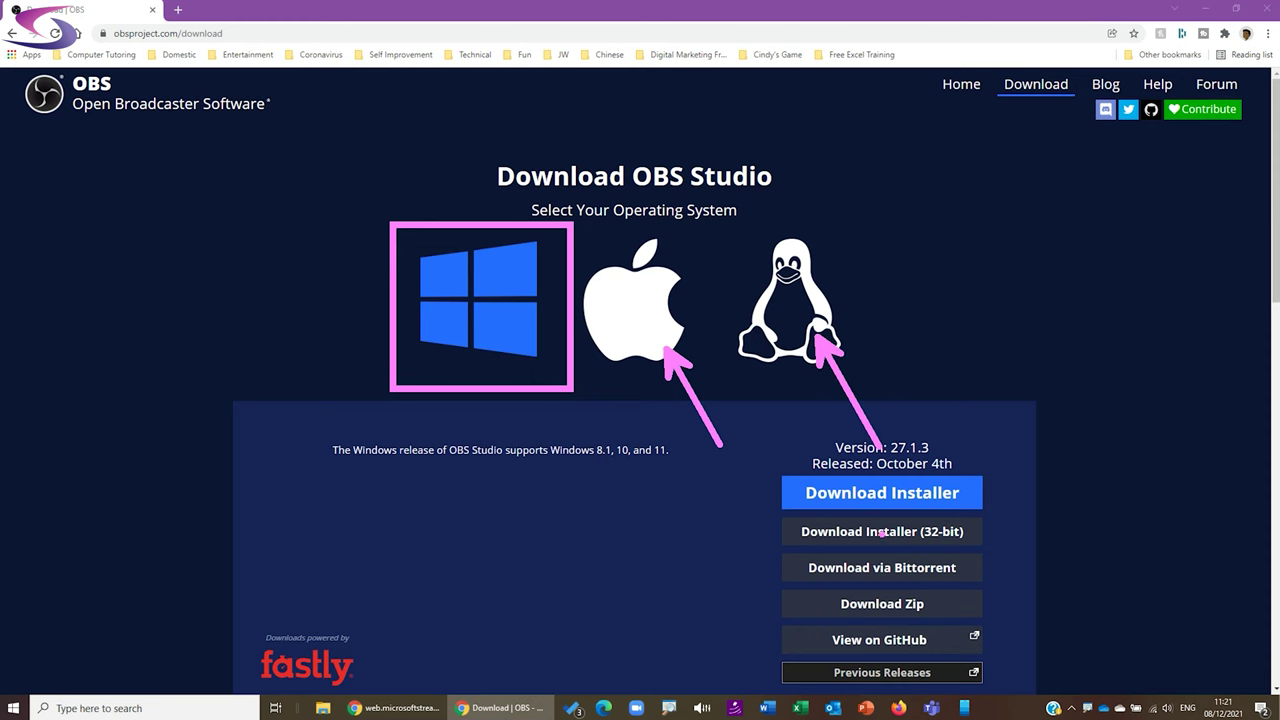
key("Escape")
Step: Download the OBS Studio Windows installer and save it in the Downloads folder
left_click(864, 493)
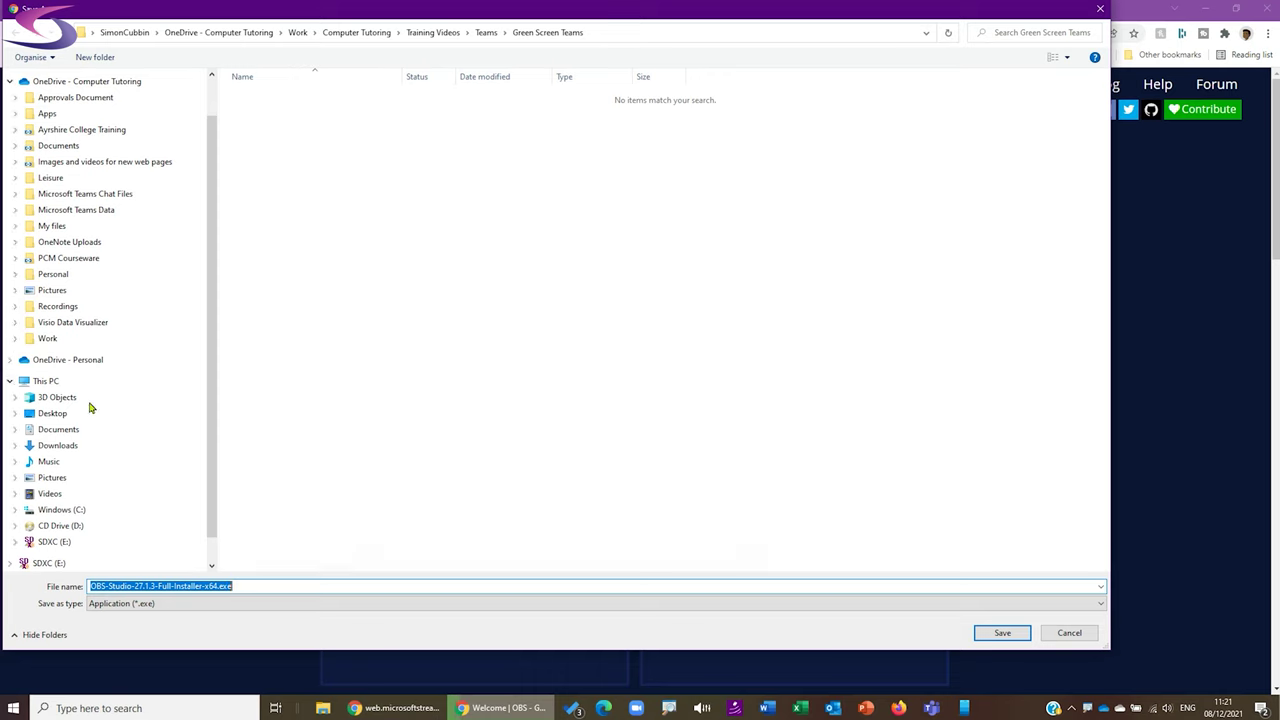
left_click(60, 445)
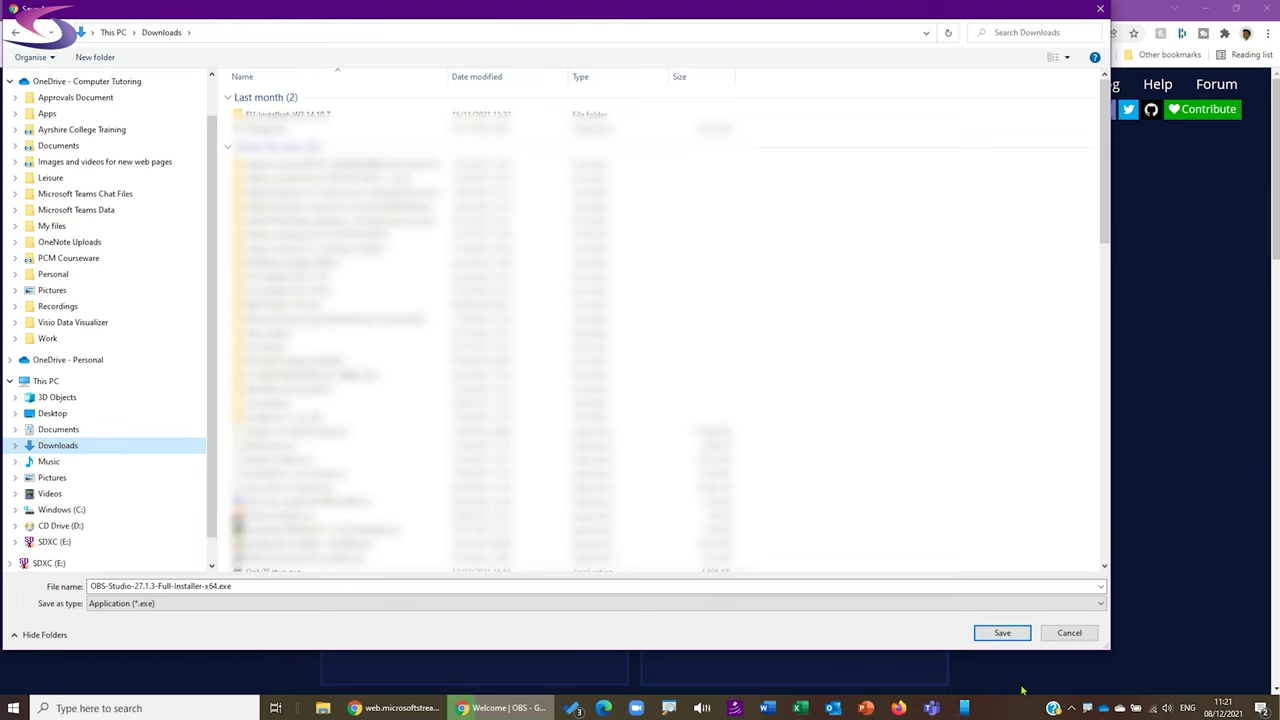
left_click(1006, 638)
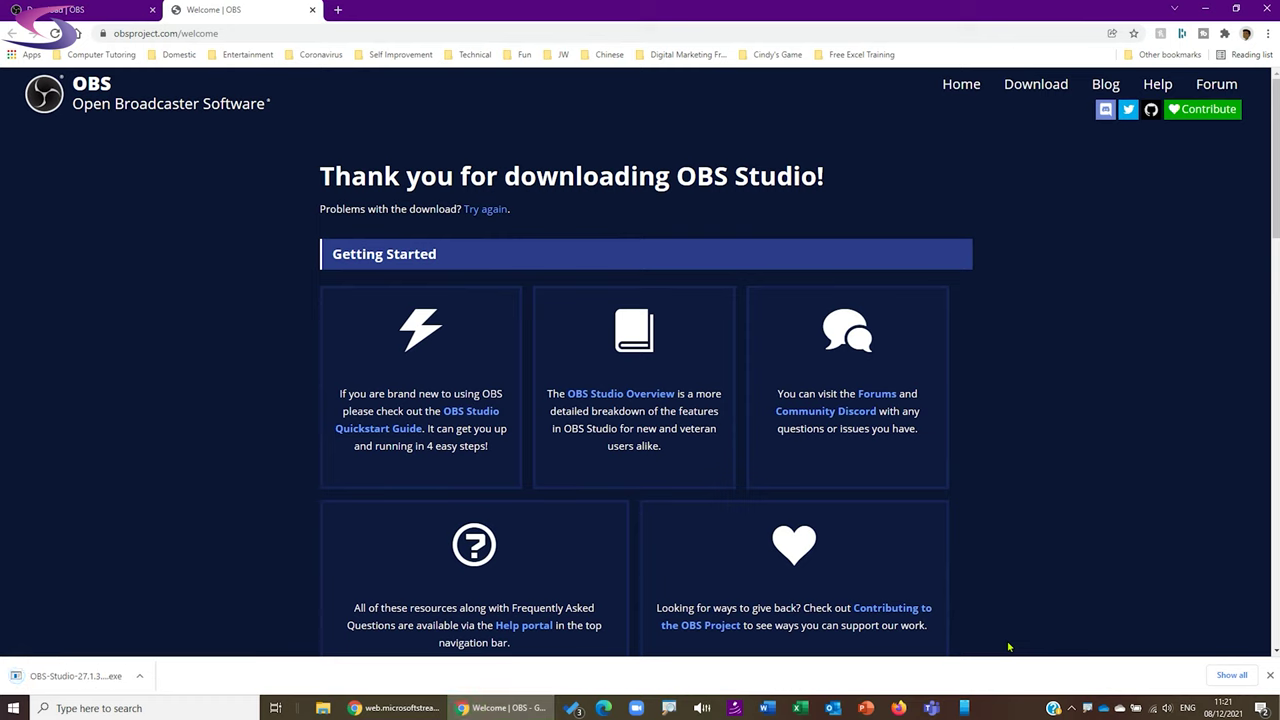
Step: Run the downloaded installer and install OBS Studio 27.1.3 in the default Program Files folder
left_click(110, 678)
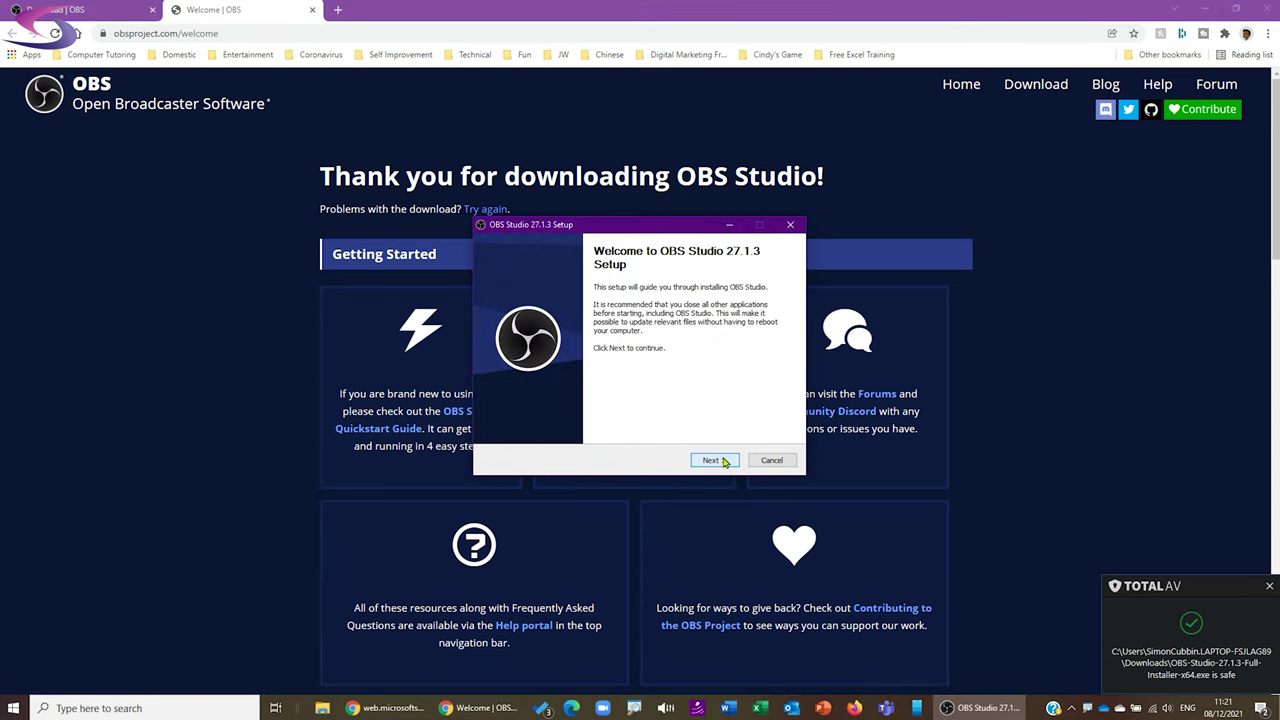
left_click(713, 460)
left_click(710, 461)
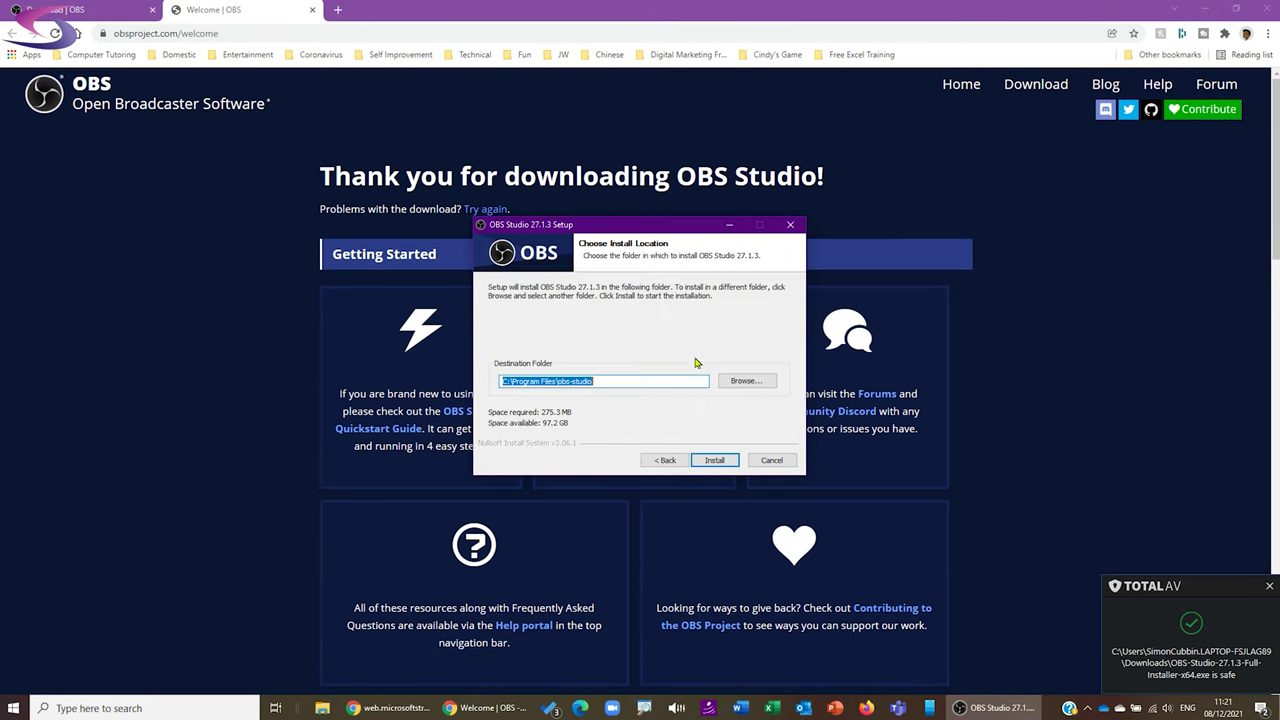
left_click(709, 460)
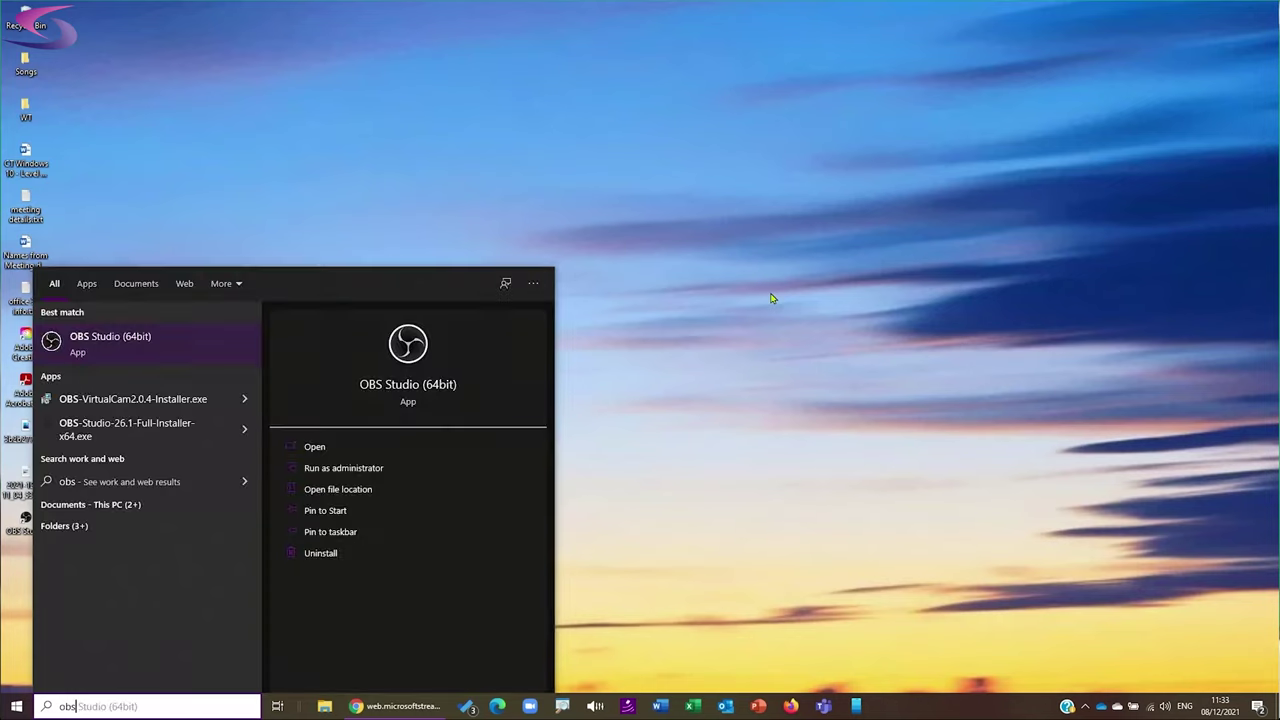
Step: Launch OBS Studio (64bit) from the Start search results for 'obs'
key("Return")
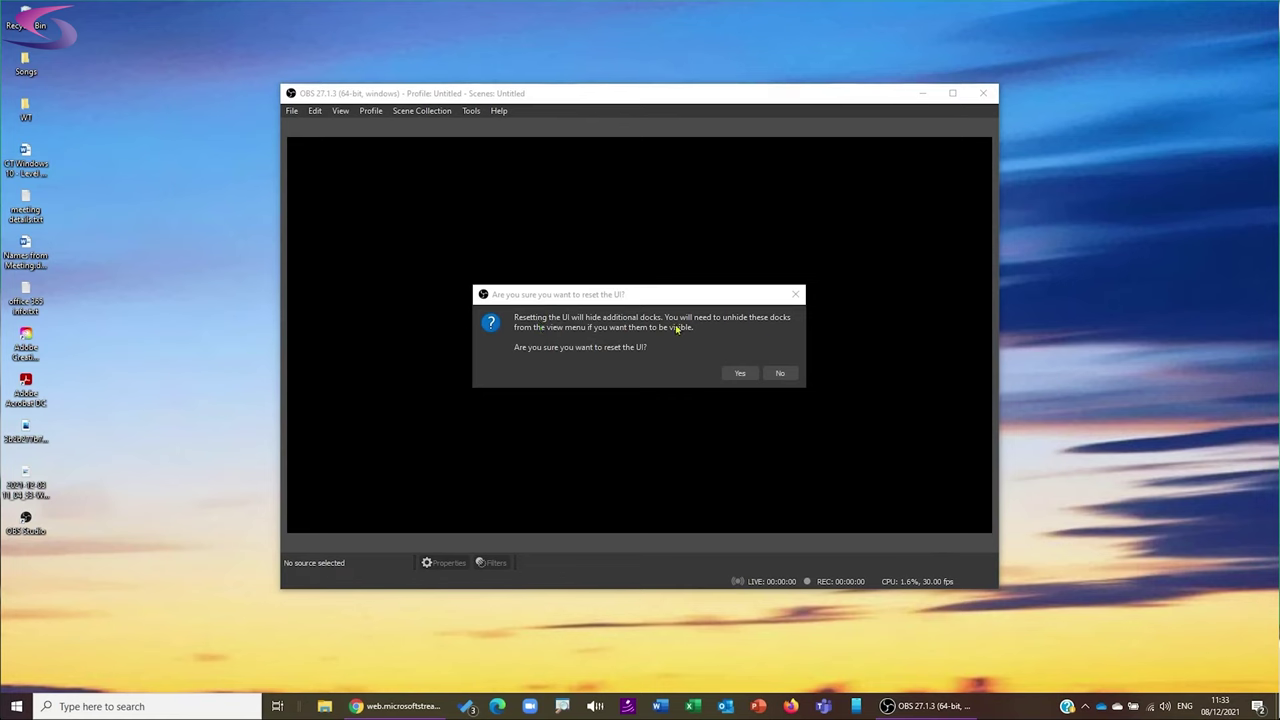
Step: Reset the UI and apply virtual-camera-only wizard settings of 1920x1080 at 30 FPS
left_click(740, 373)
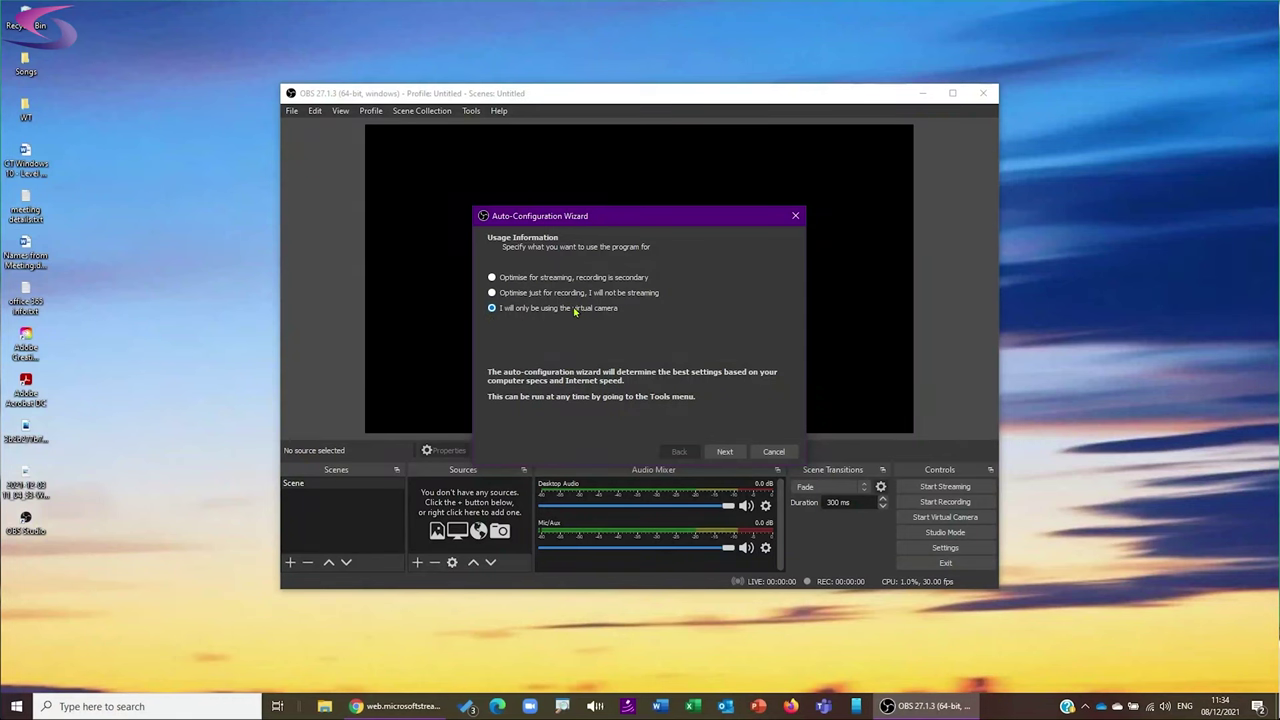
left_click(722, 451)
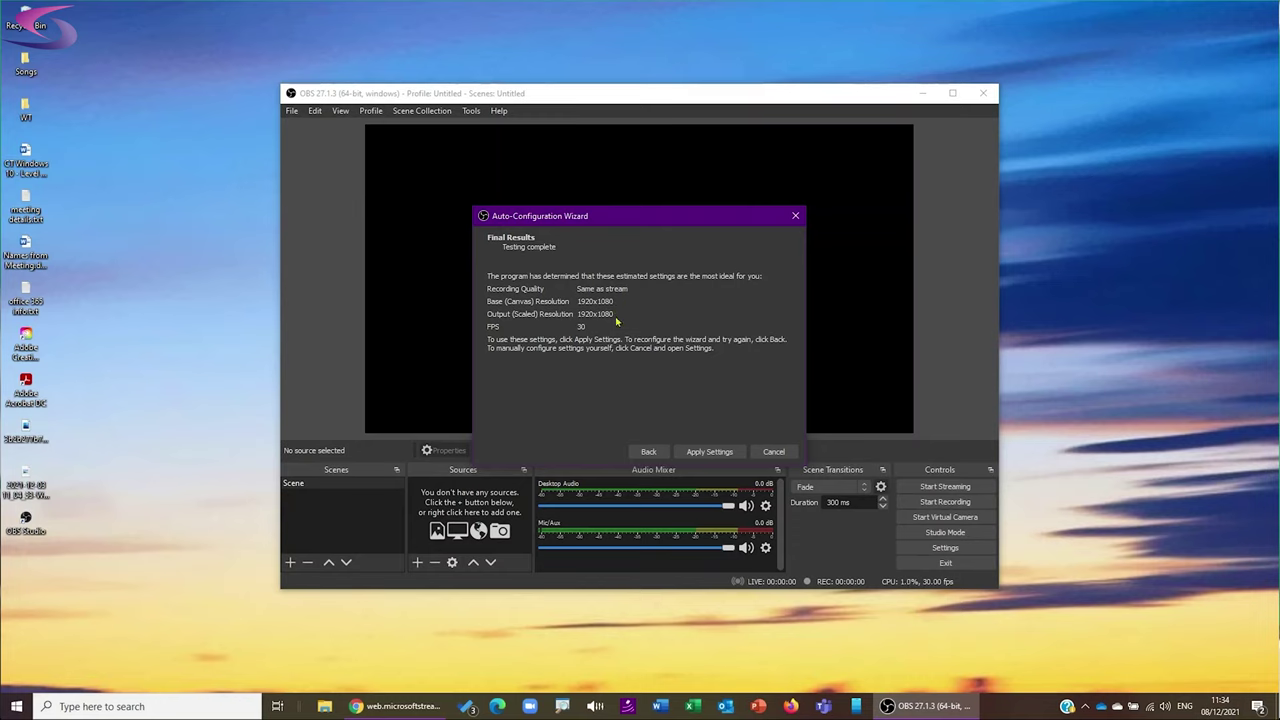
left_click(712, 452)
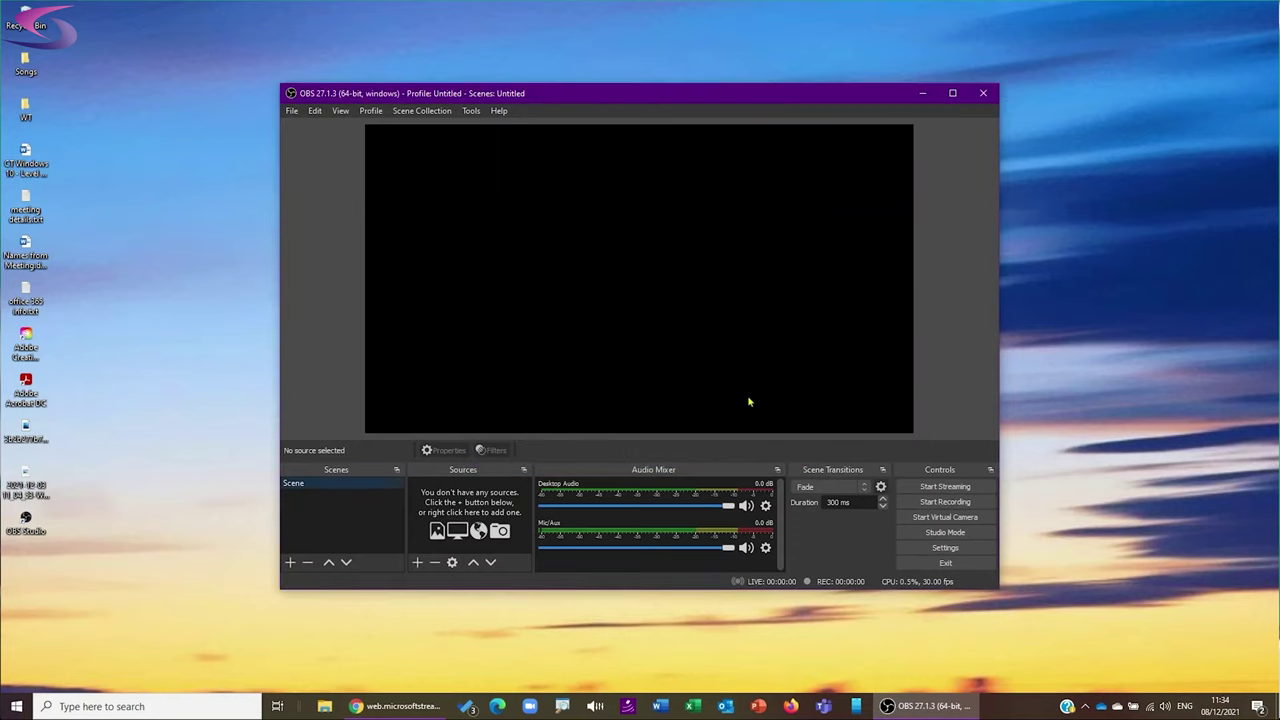
Step: Maximize OBS and bring up the list of source types for the empty Scene
left_click(953, 93)
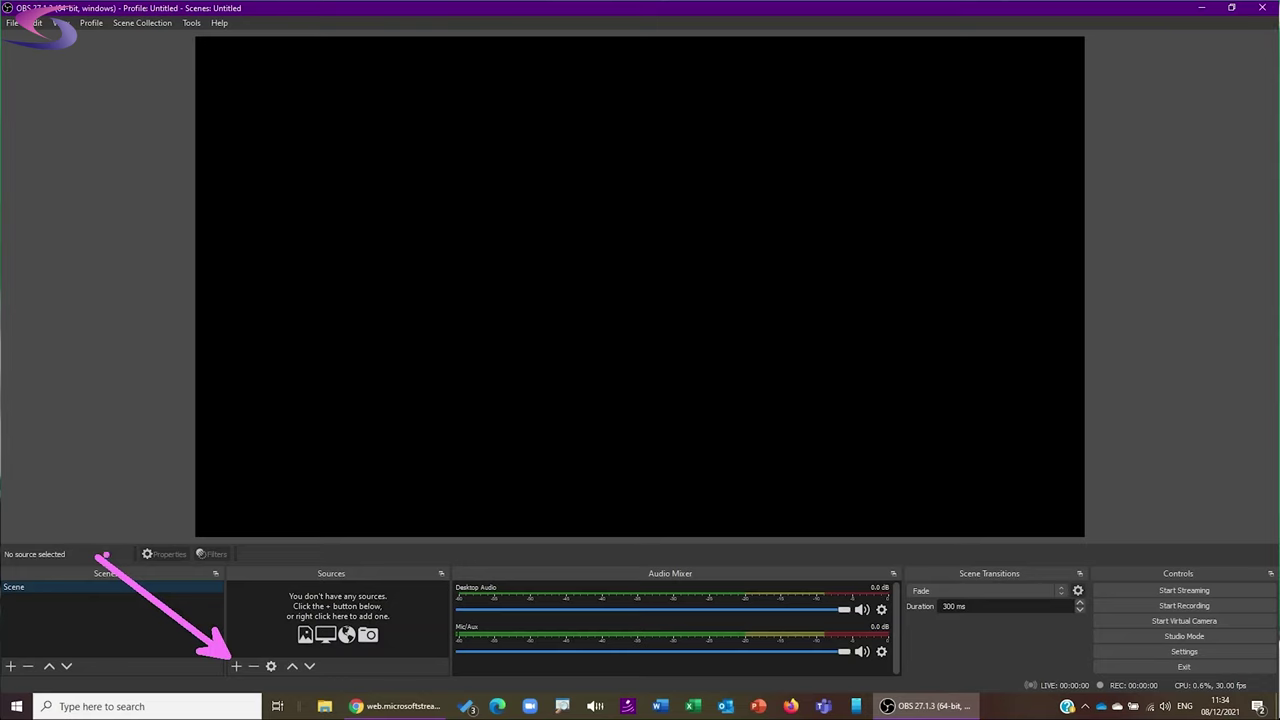
left_click(237, 666)
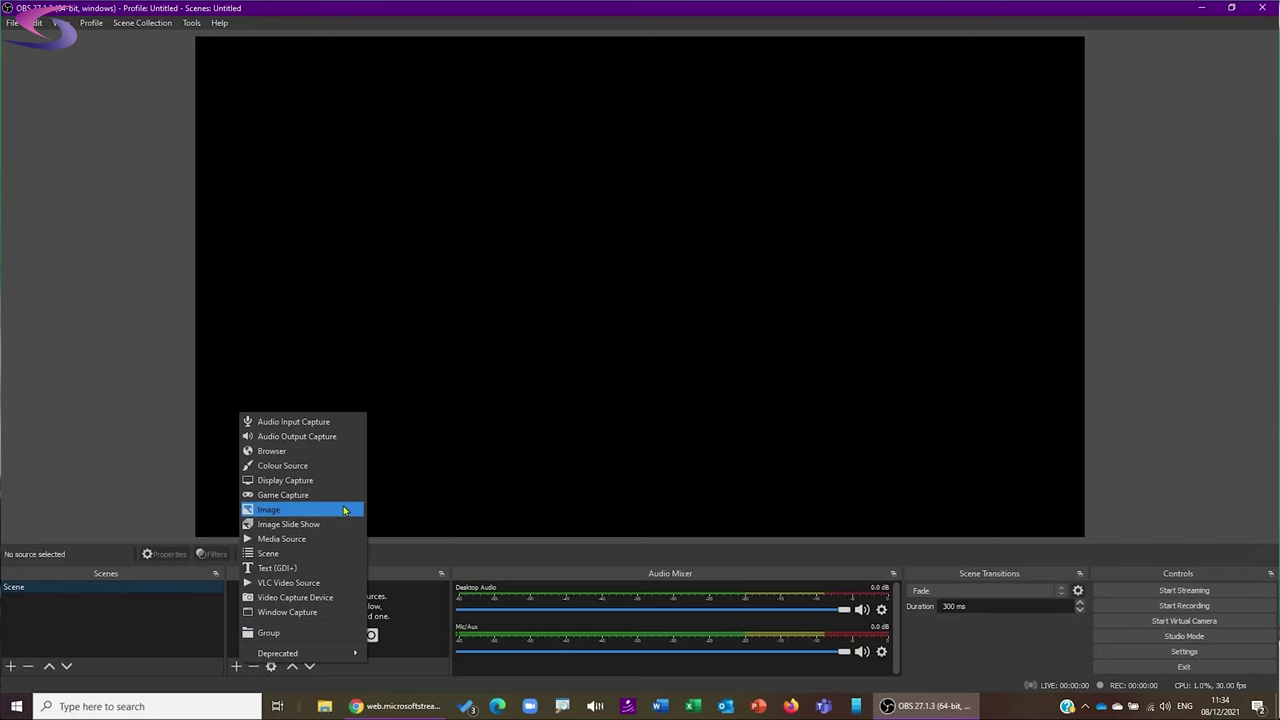
Step: Add a Video Capture Device source named Logitech C920 at 1920x1080 resolution
left_click(295, 597)
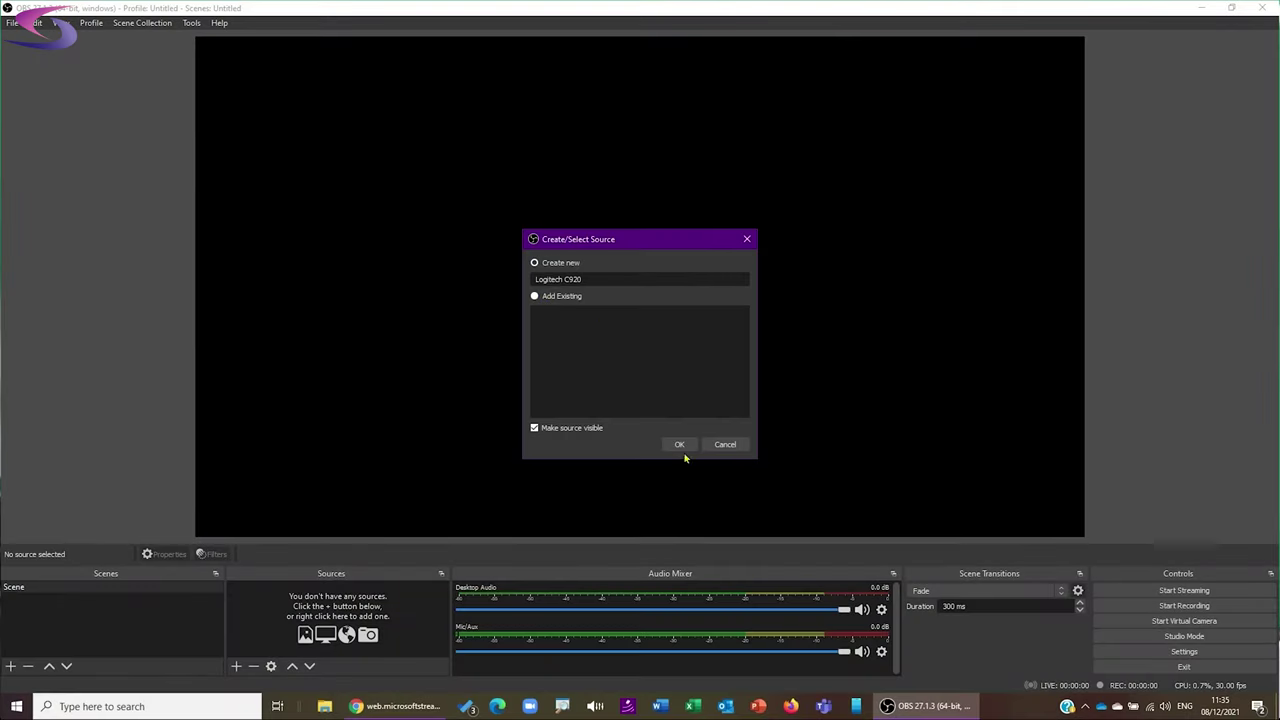
left_click(685, 449)
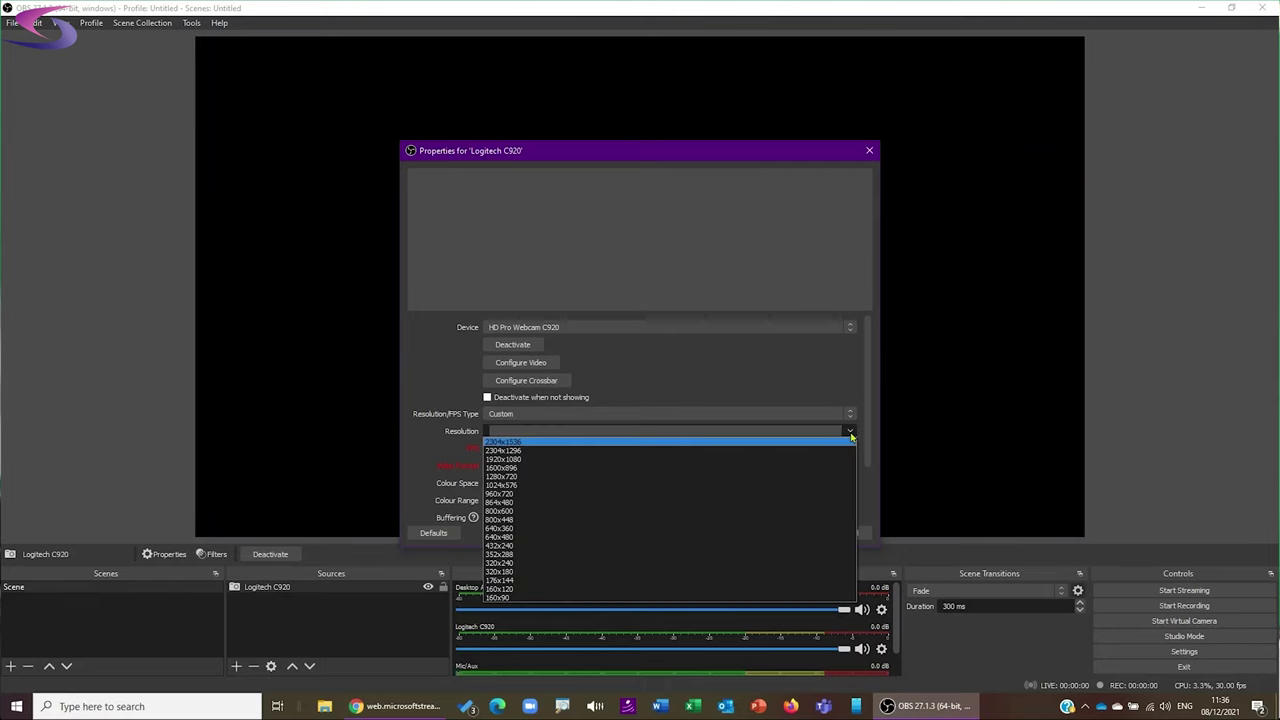
left_click(609, 460)
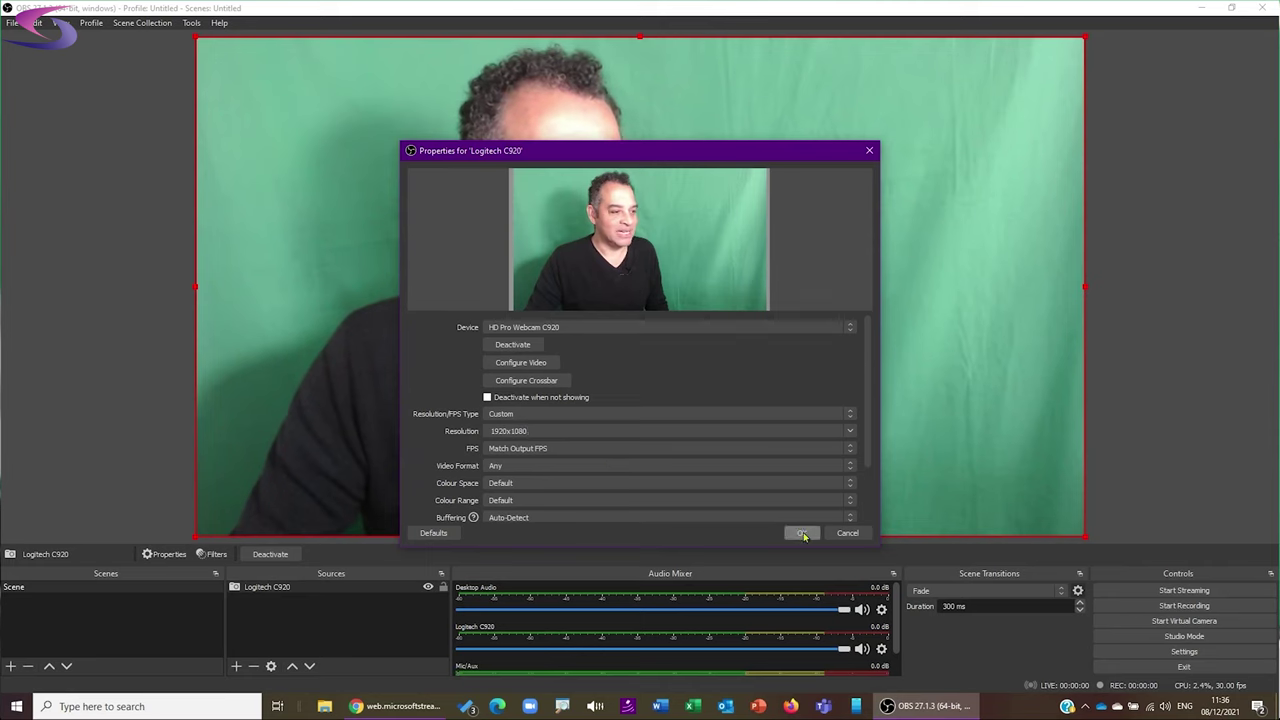
left_click(802, 533)
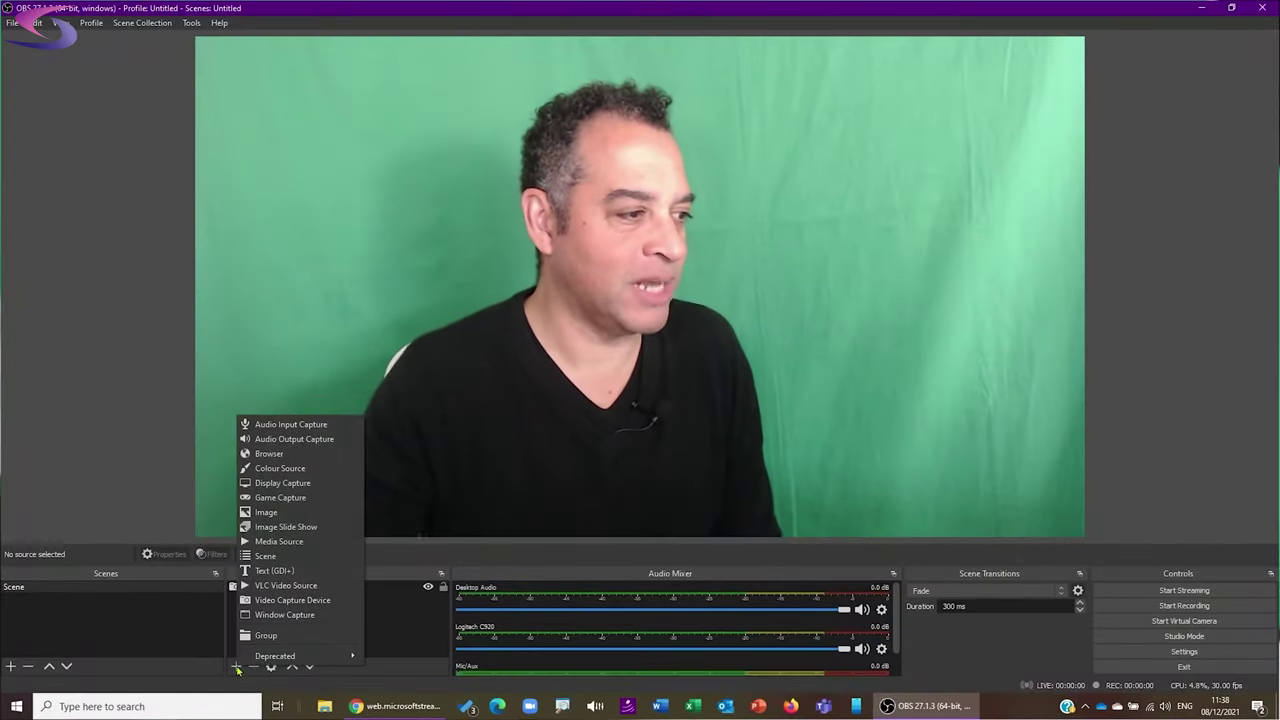
Step: Add a CT Background image source using computer-tutoring-blue-to-dark.png from the zoom-backgrounds folder
left_click(288, 512)
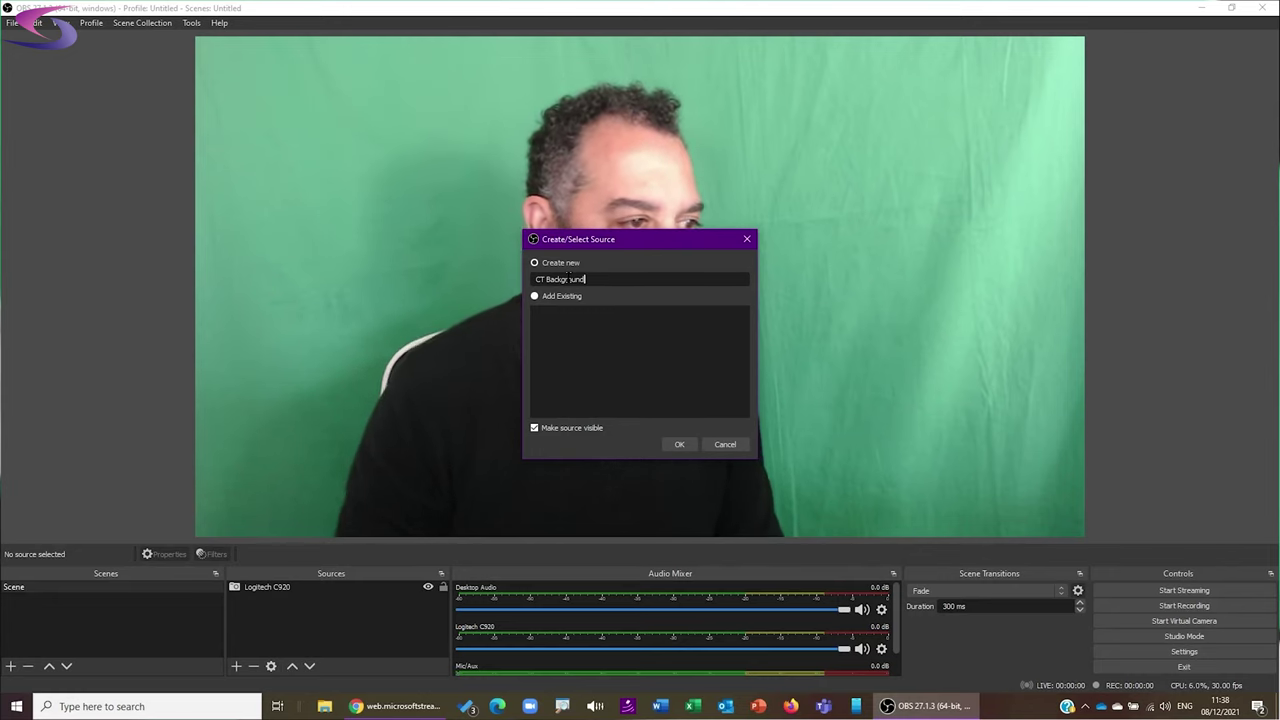
left_click(679, 445)
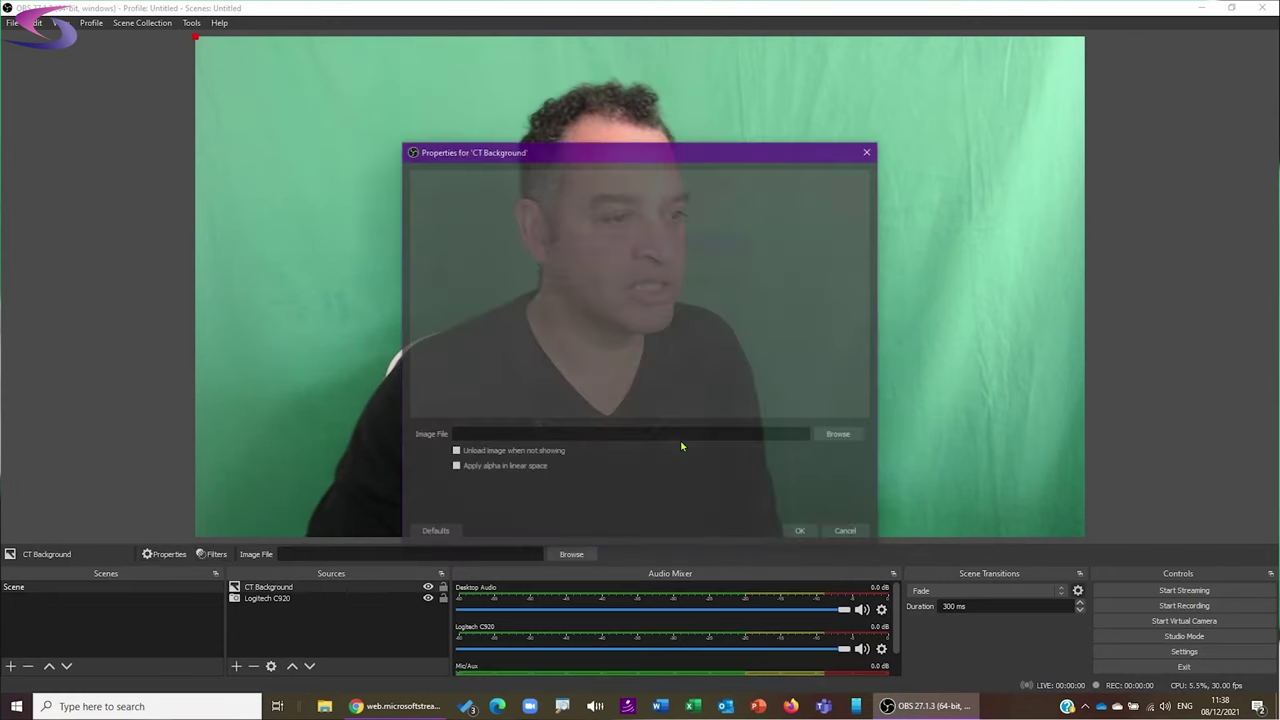
left_click(847, 439)
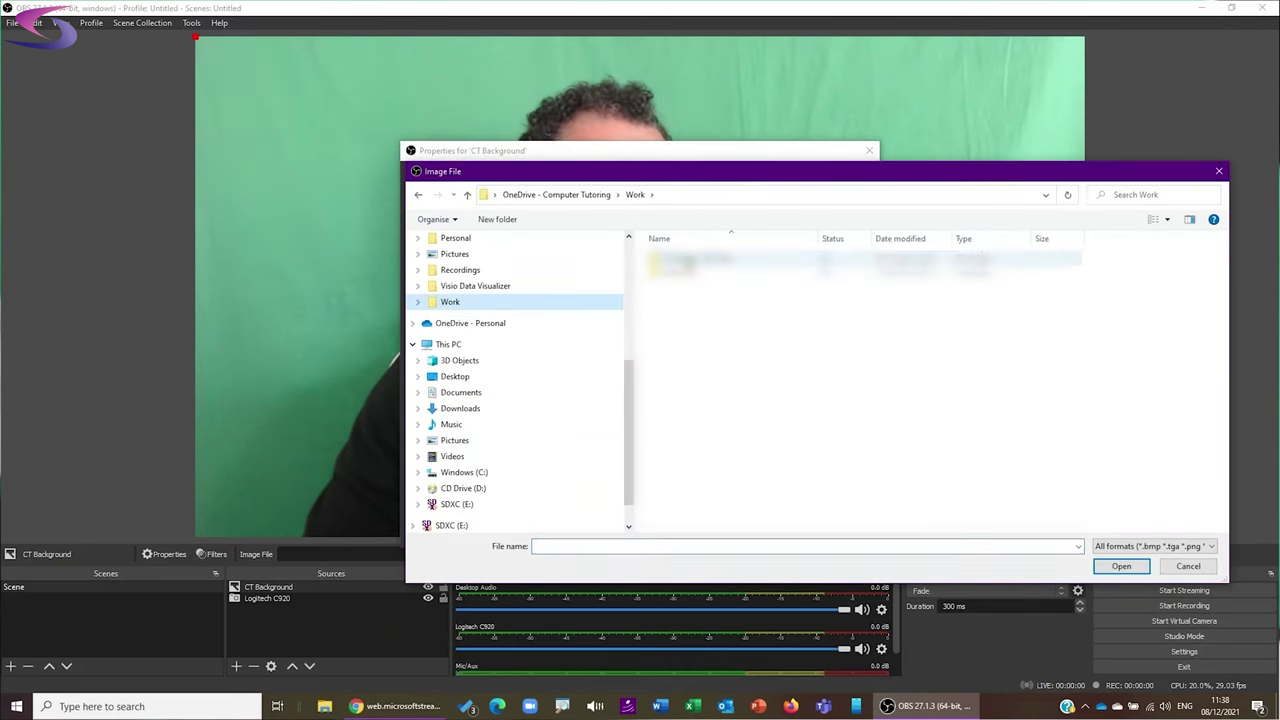
double_click(690, 259)
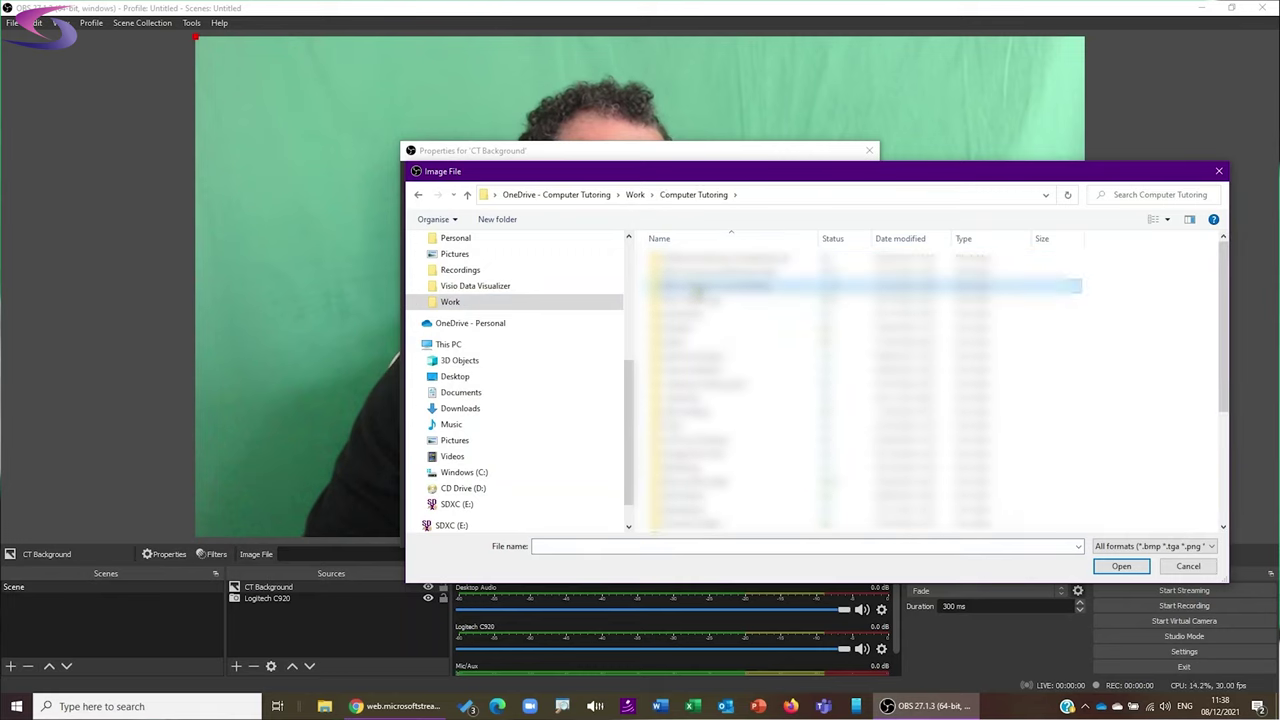
key("Return")
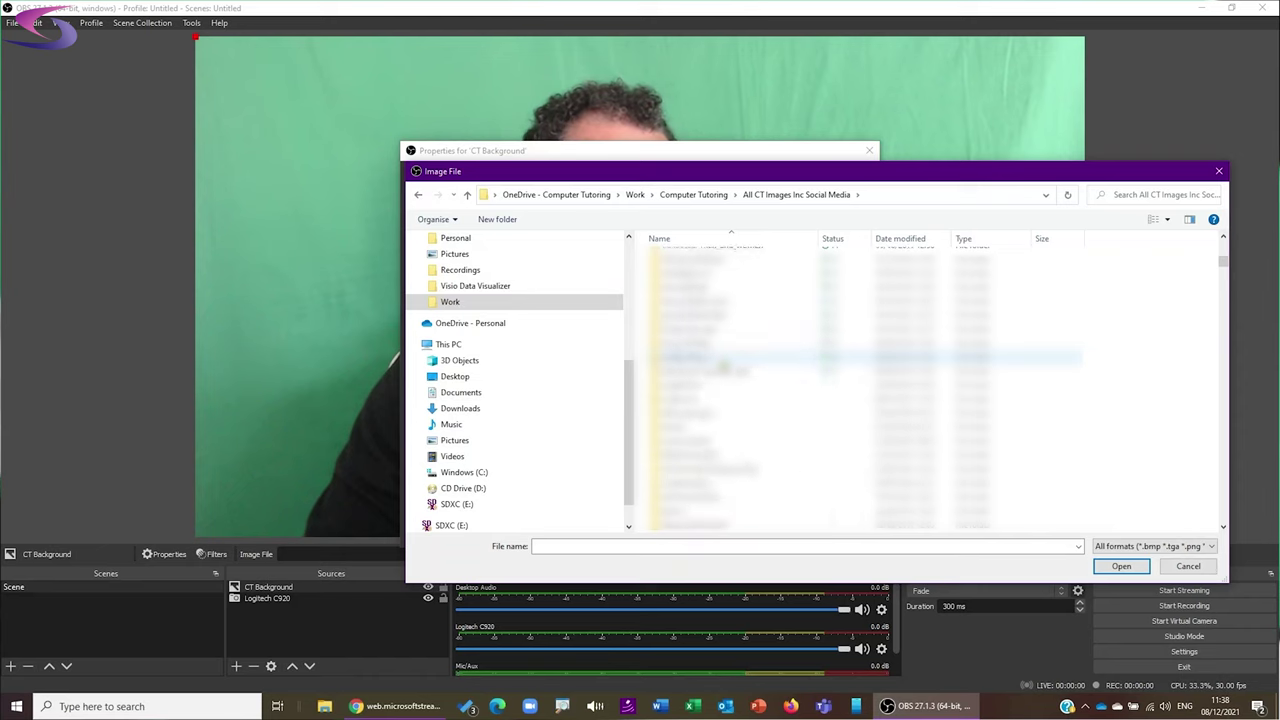
double_click(708, 492)
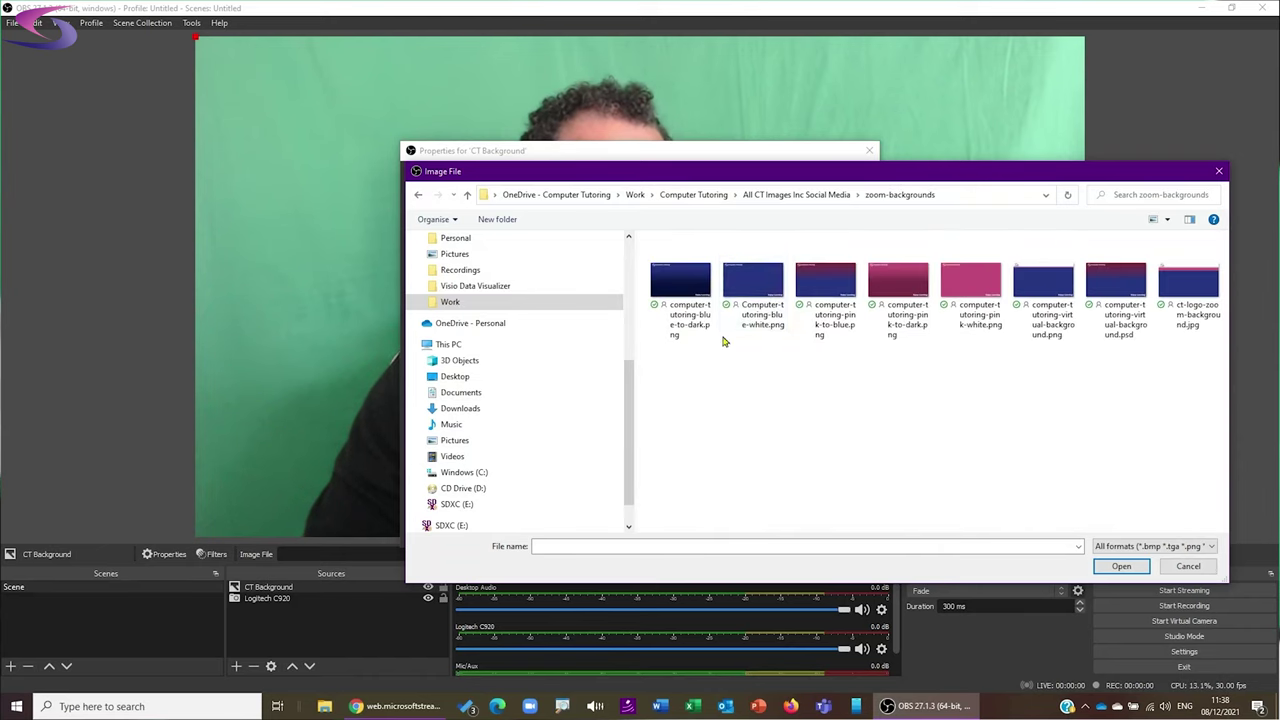
double_click(690, 290)
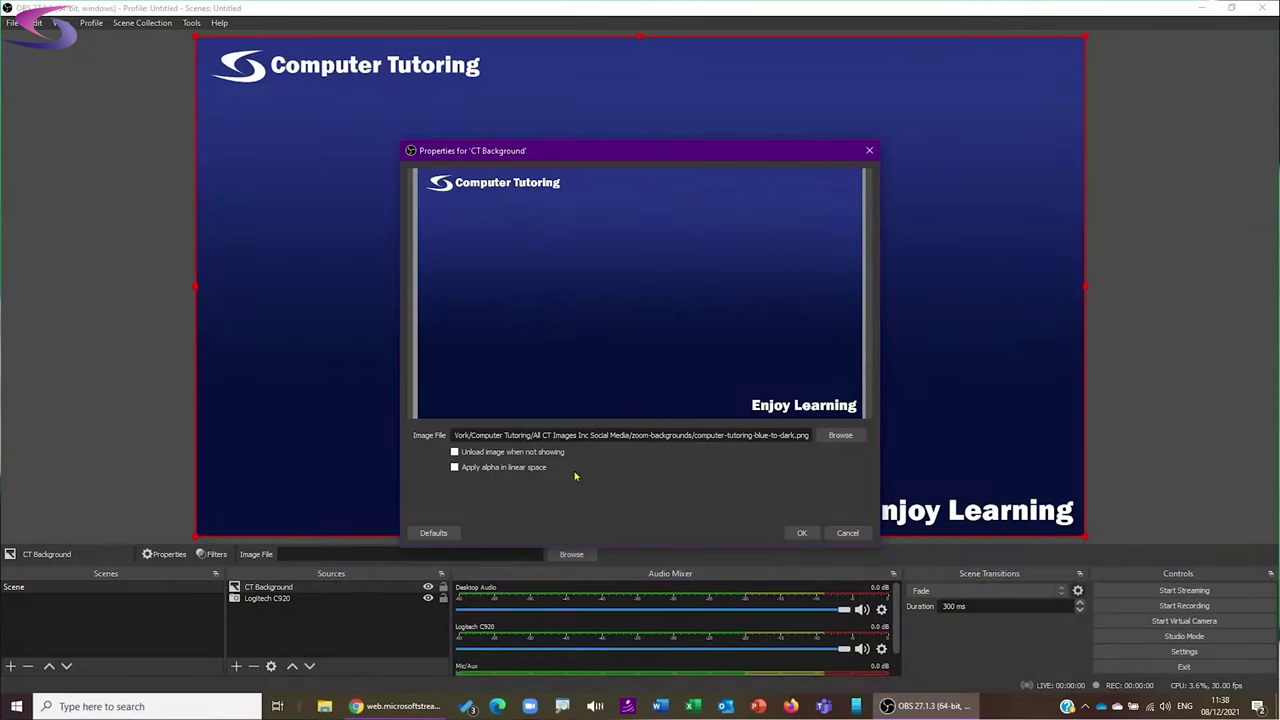
Step: Confirm the background, place Logitech C920 above CT Background, and open the webcam's Filters
left_click(801, 533)
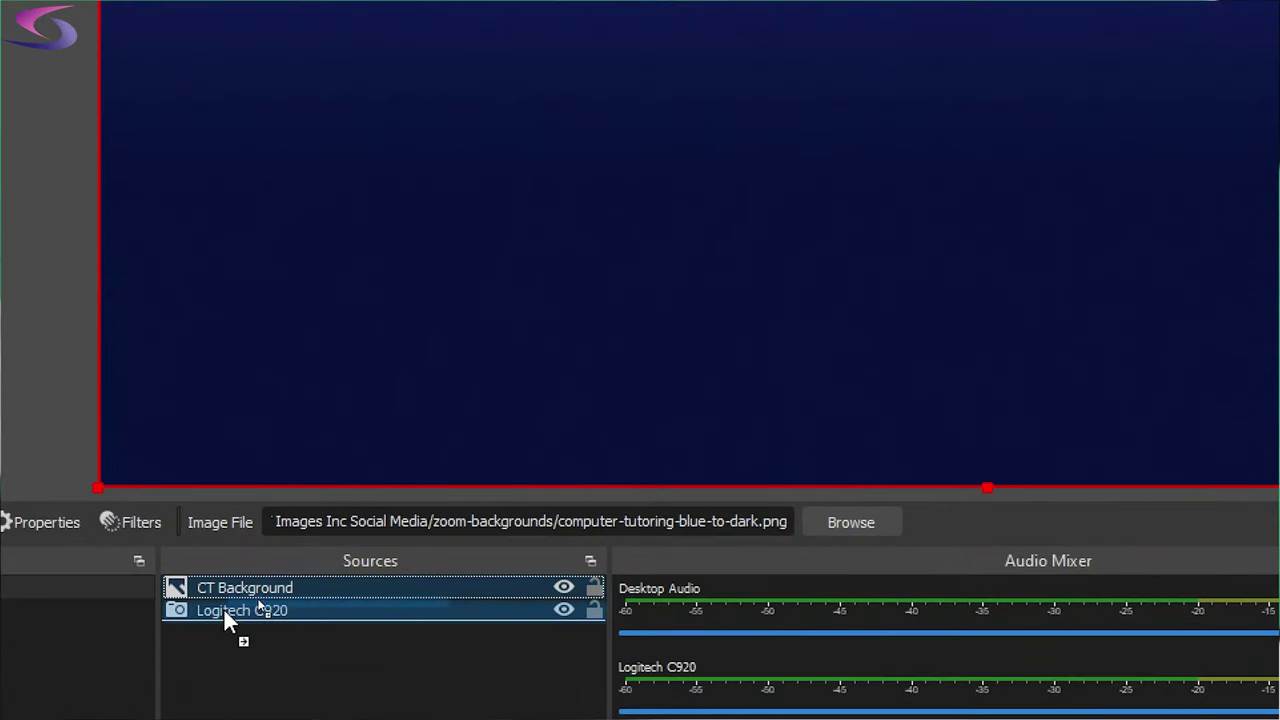
left_click_drag(224, 611, 223, 612)
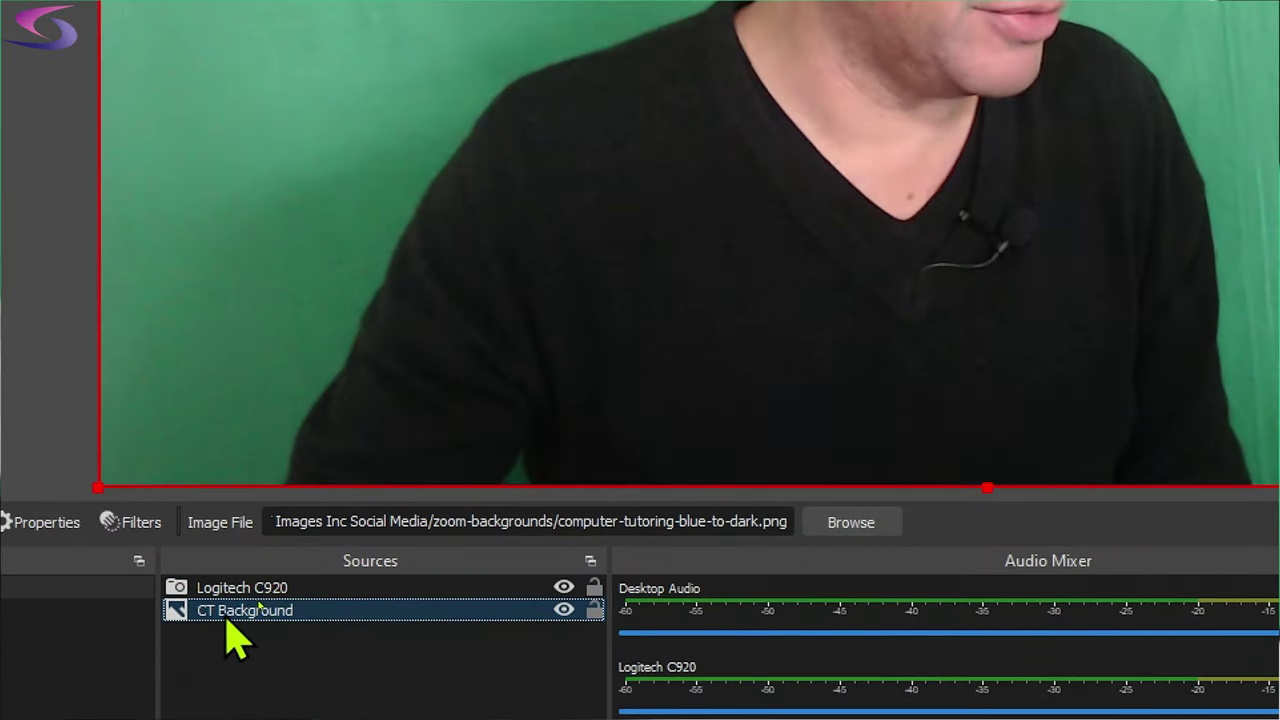
left_click(289, 590)
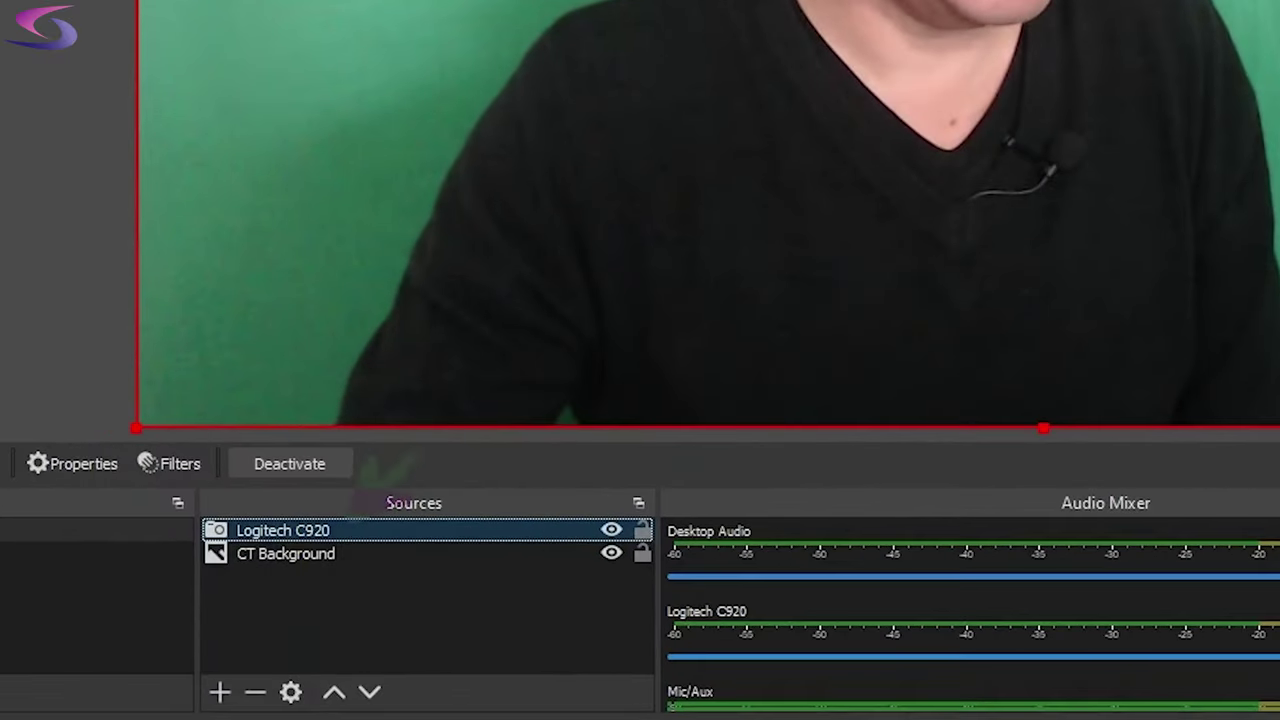
right_click(336, 532)
left_click(428, 484)
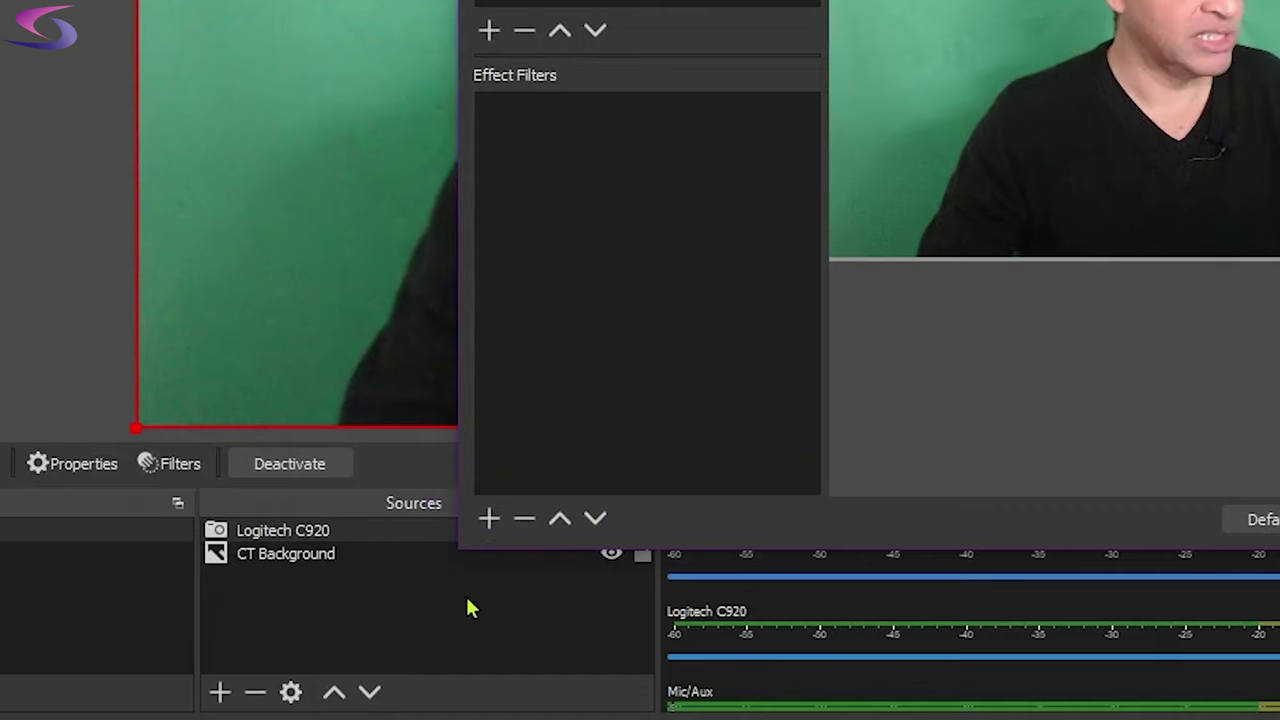
Step: Add a Chroma Key effect filter, keeping its default name, to the Logitech C920 webcam
left_click(488, 518)
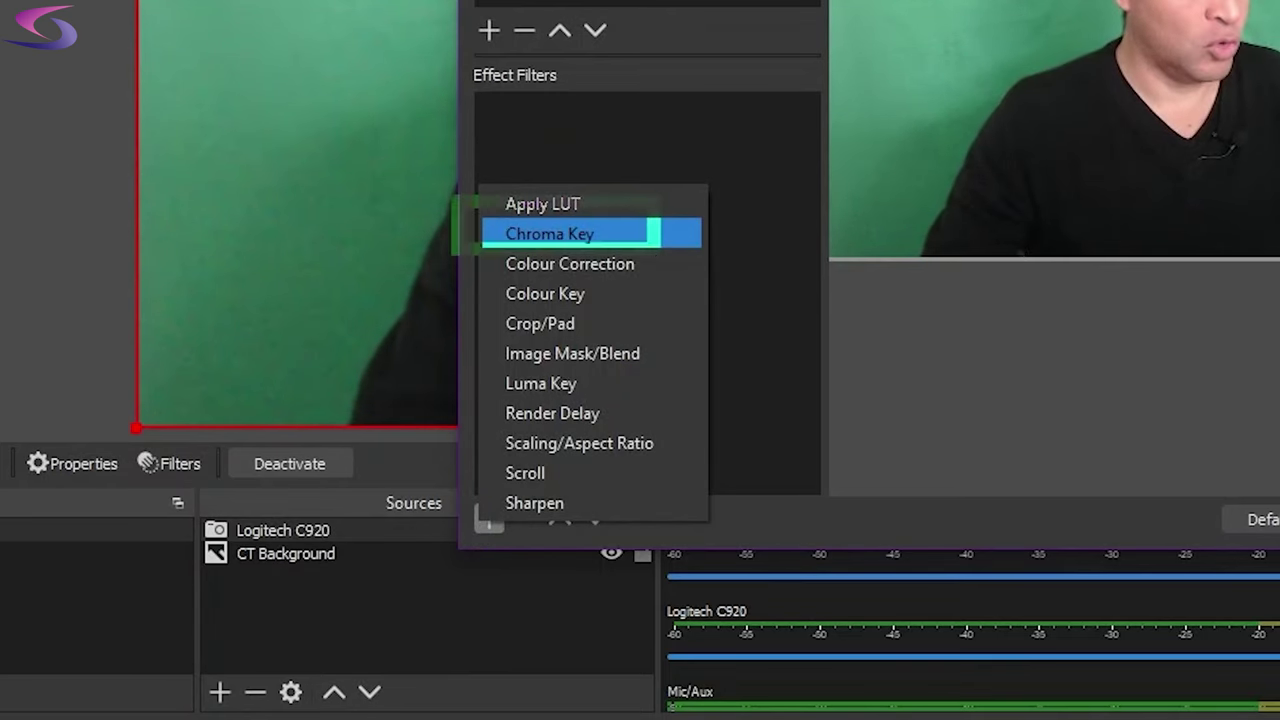
left_click(560, 234)
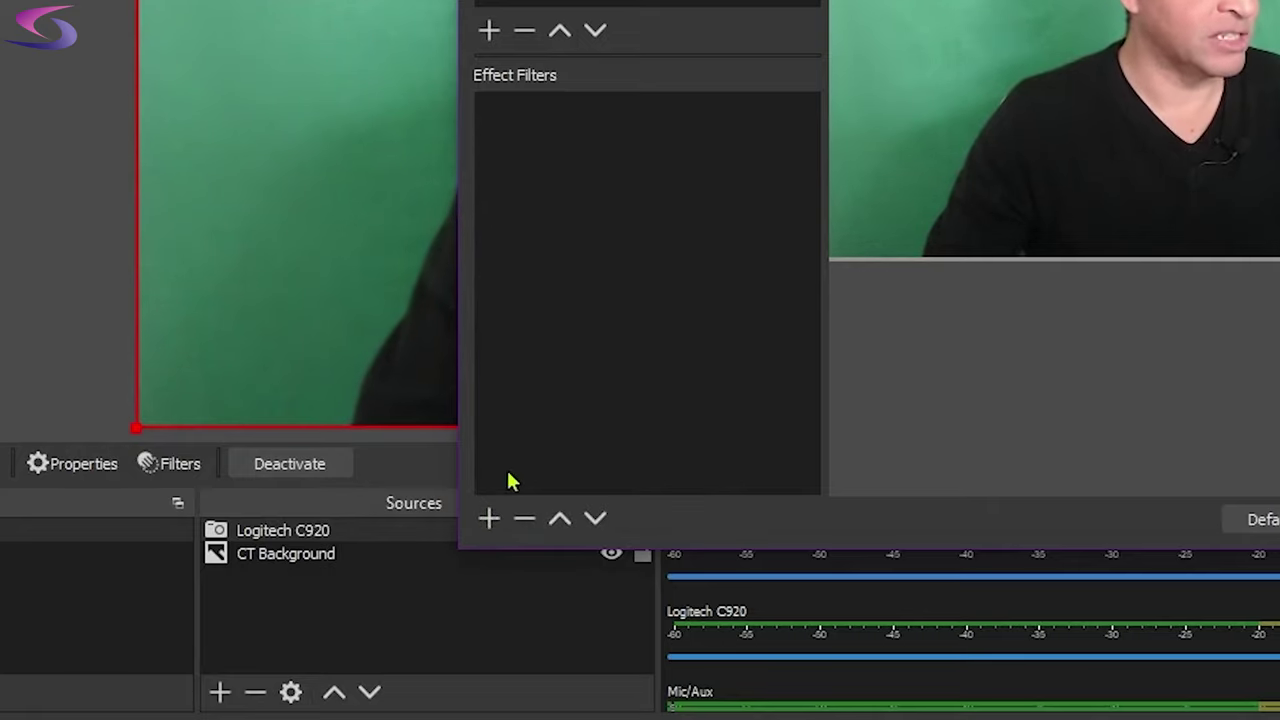
left_click(489, 524)
left_click(586, 226)
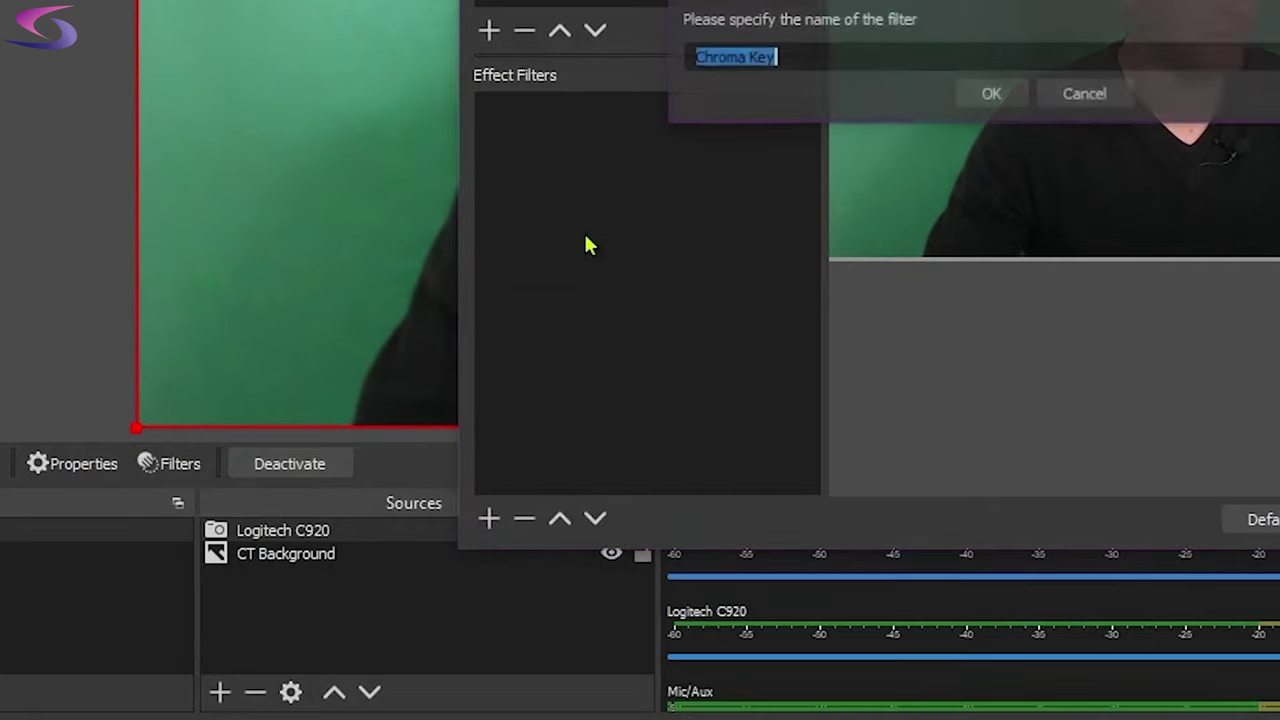
left_click(992, 94)
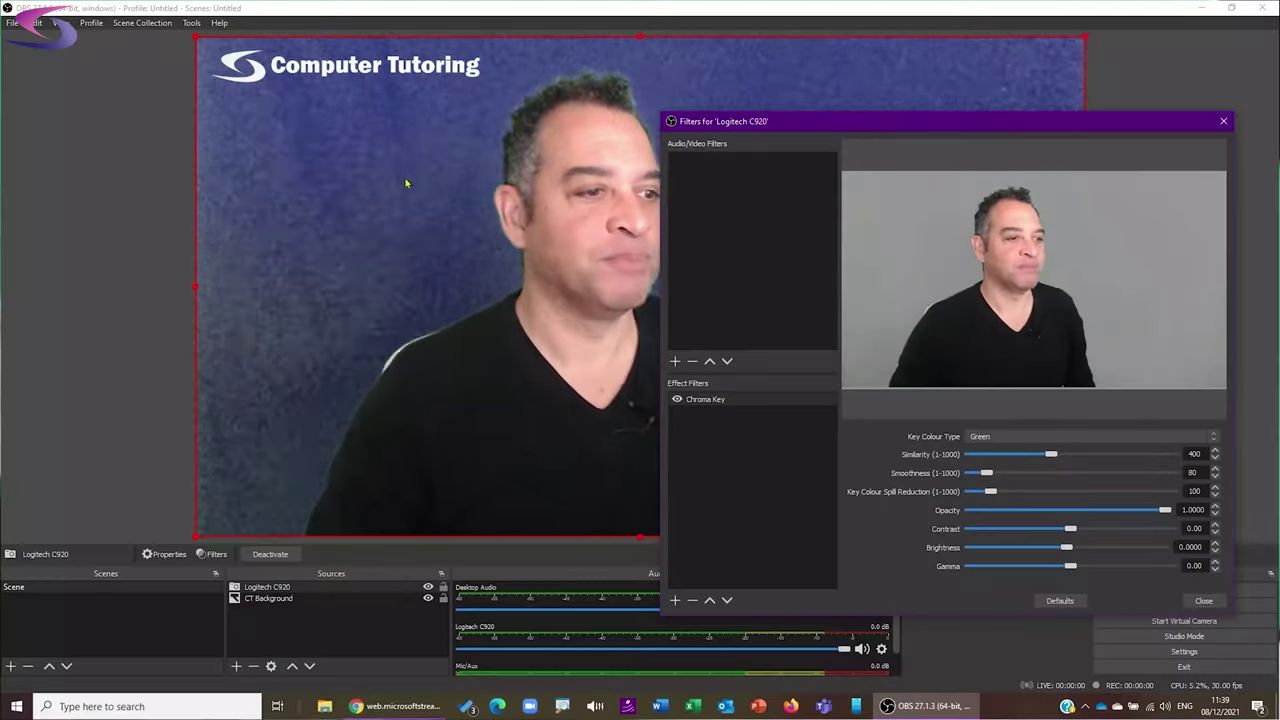
Step: Tune the Chroma Key to Similarity 457, Contrast -0.61 and Gamma -0.24
mouse_move(1052, 456)
left_mouse_down()
mouse_move(1038, 456)
mouse_move(1060, 457)
left_mouse_up()
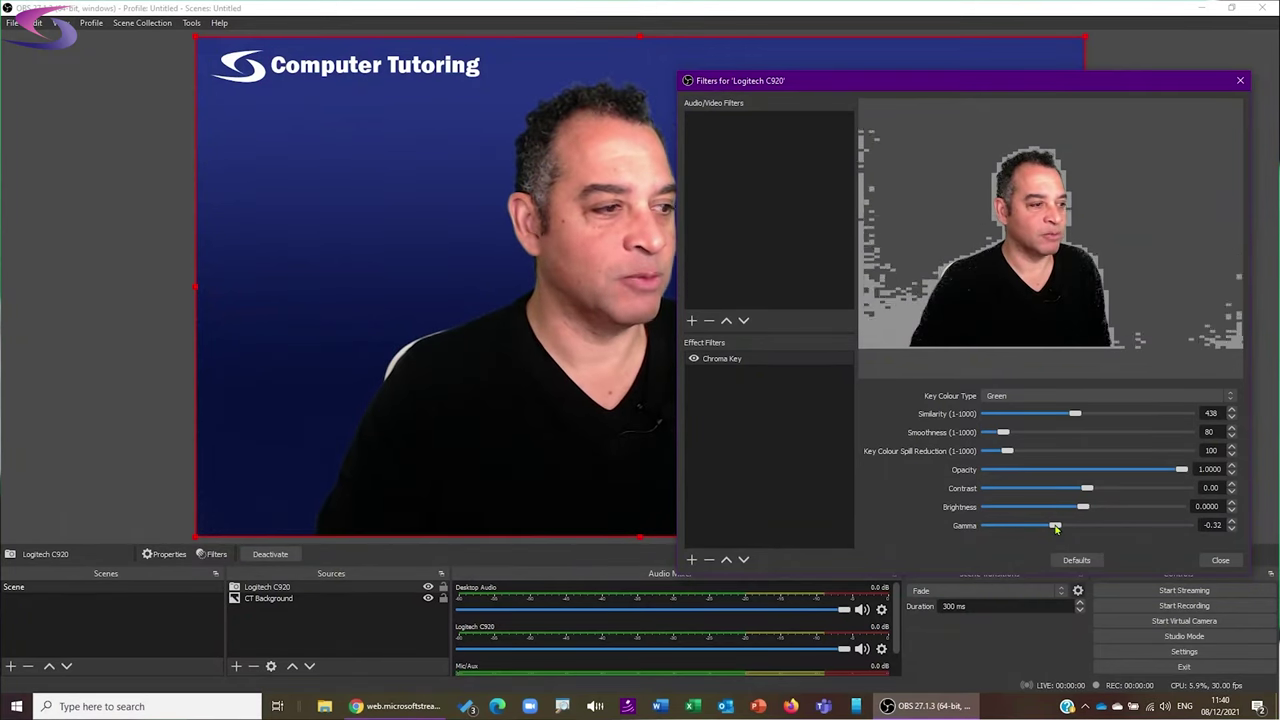
left_click_drag(1068, 528, 1073, 531)
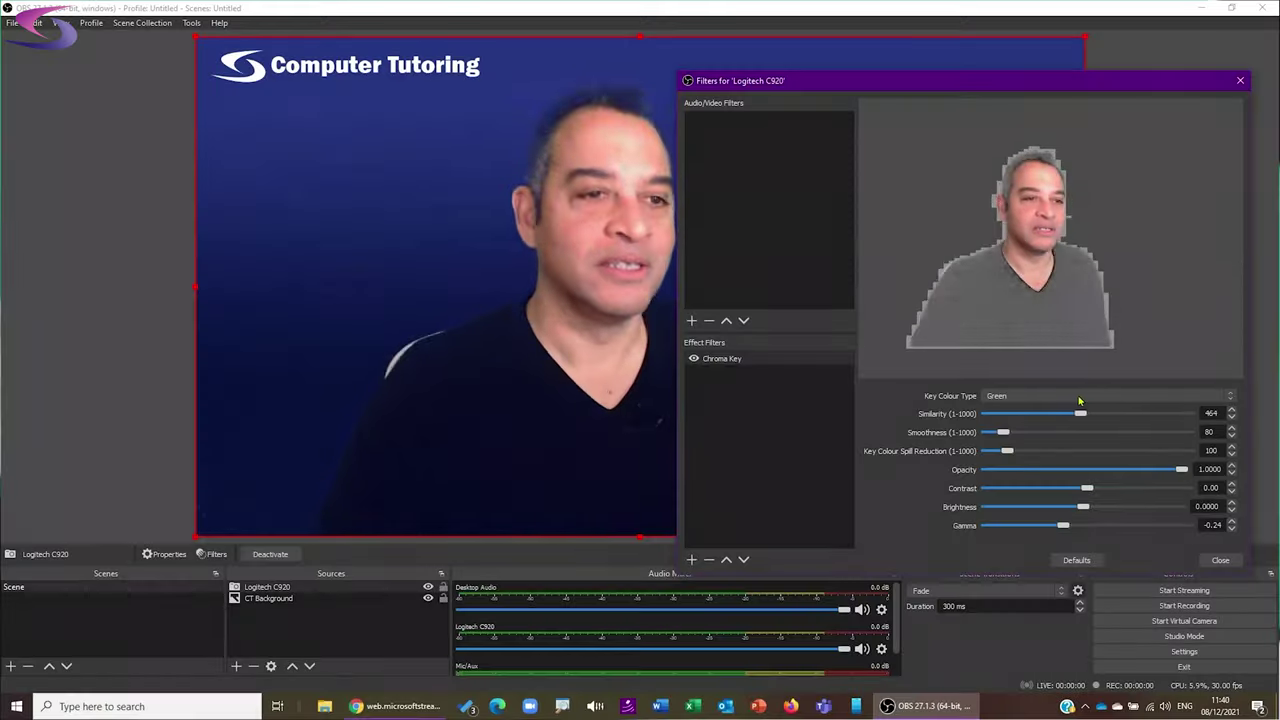
left_click_drag(1080, 412, 1079, 412)
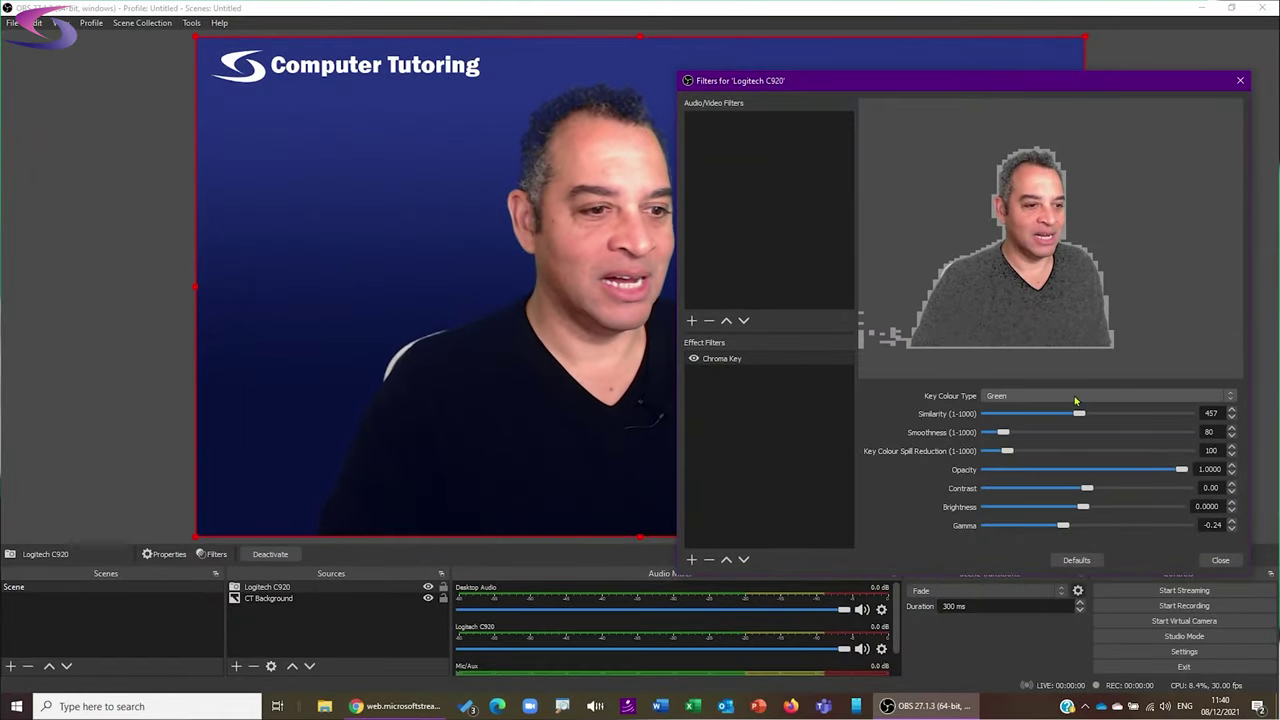
left_click_drag(1087, 488, 1072, 488)
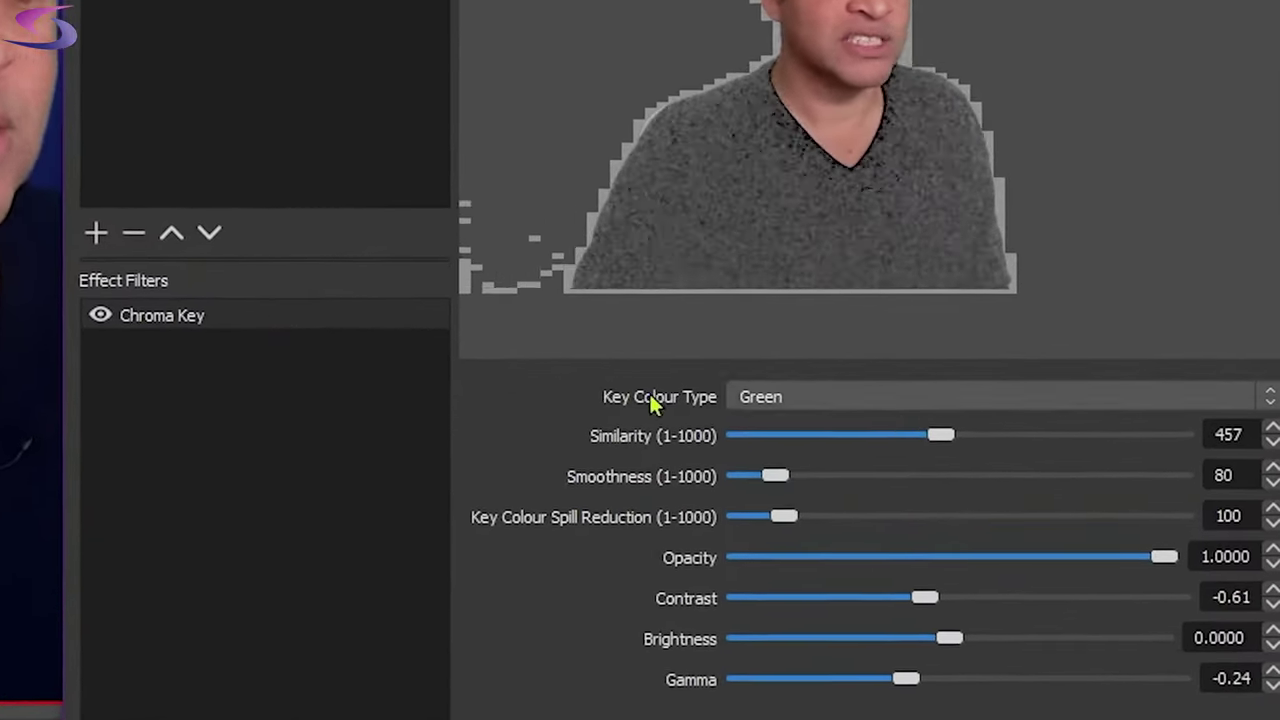
Step: Switch the key colour type to Custom and temporarily disable the Chroma Key
left_click(770, 398)
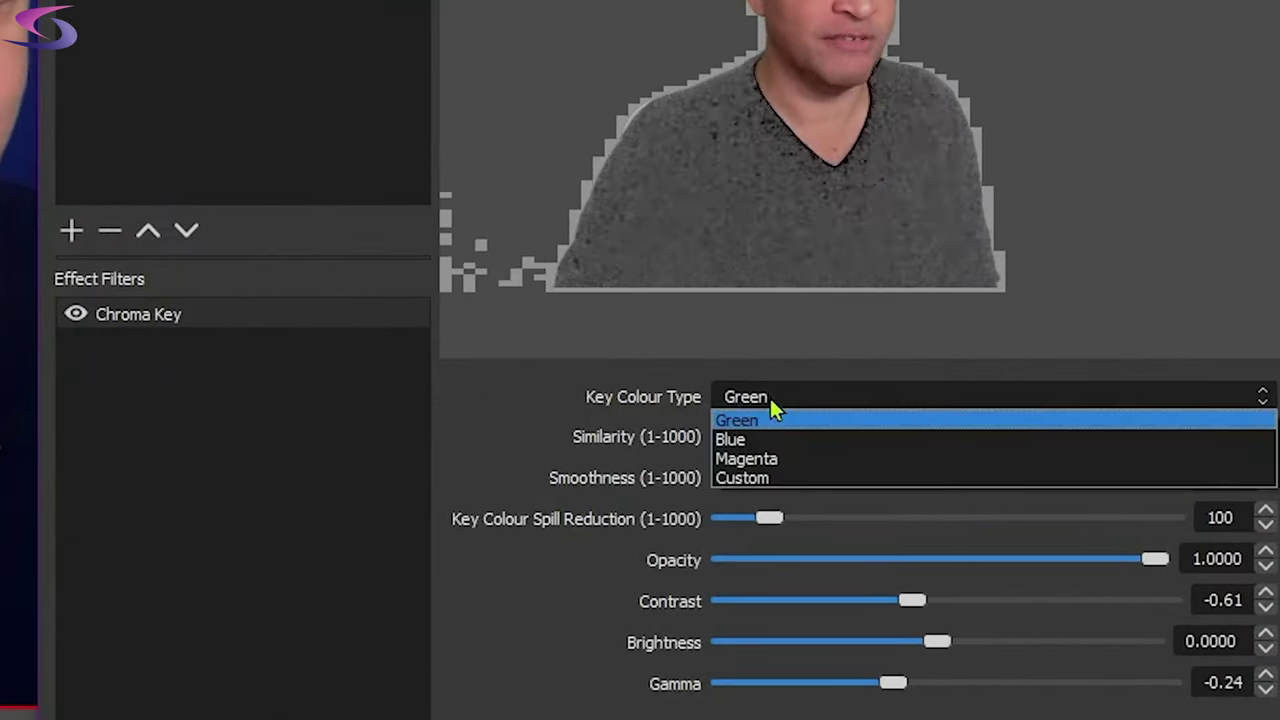
left_click(770, 478)
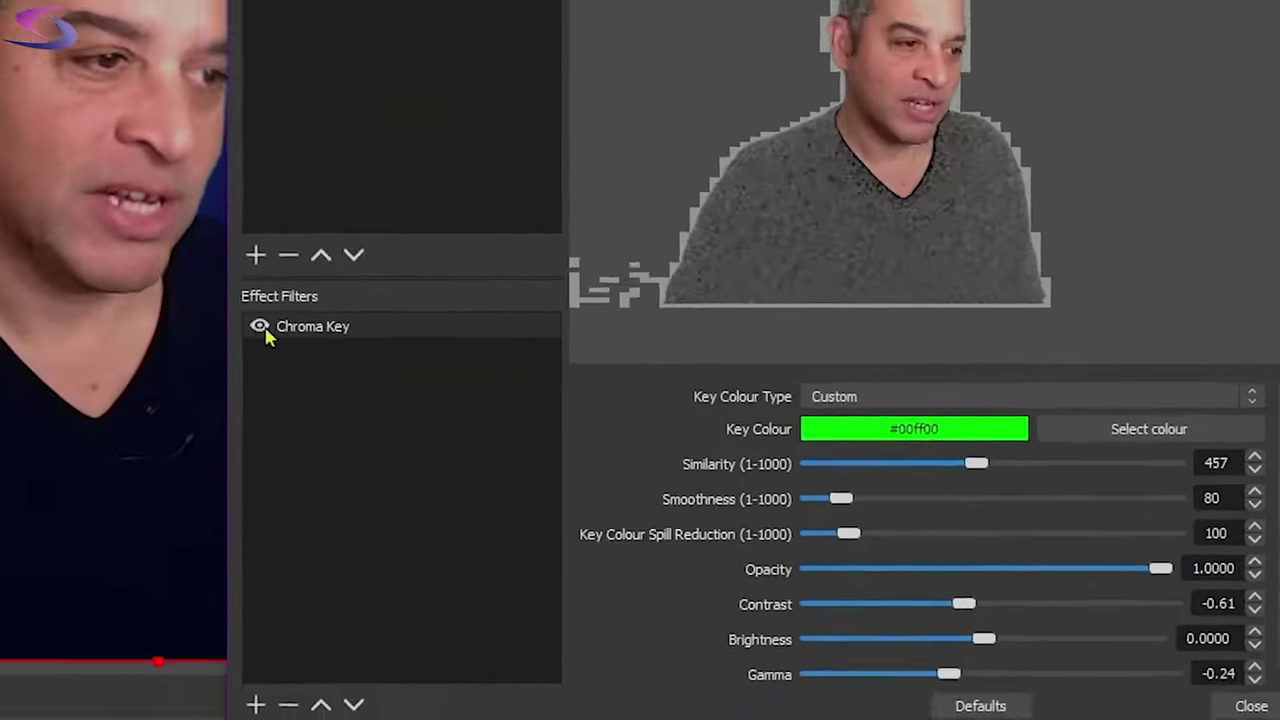
left_click(116, 316)
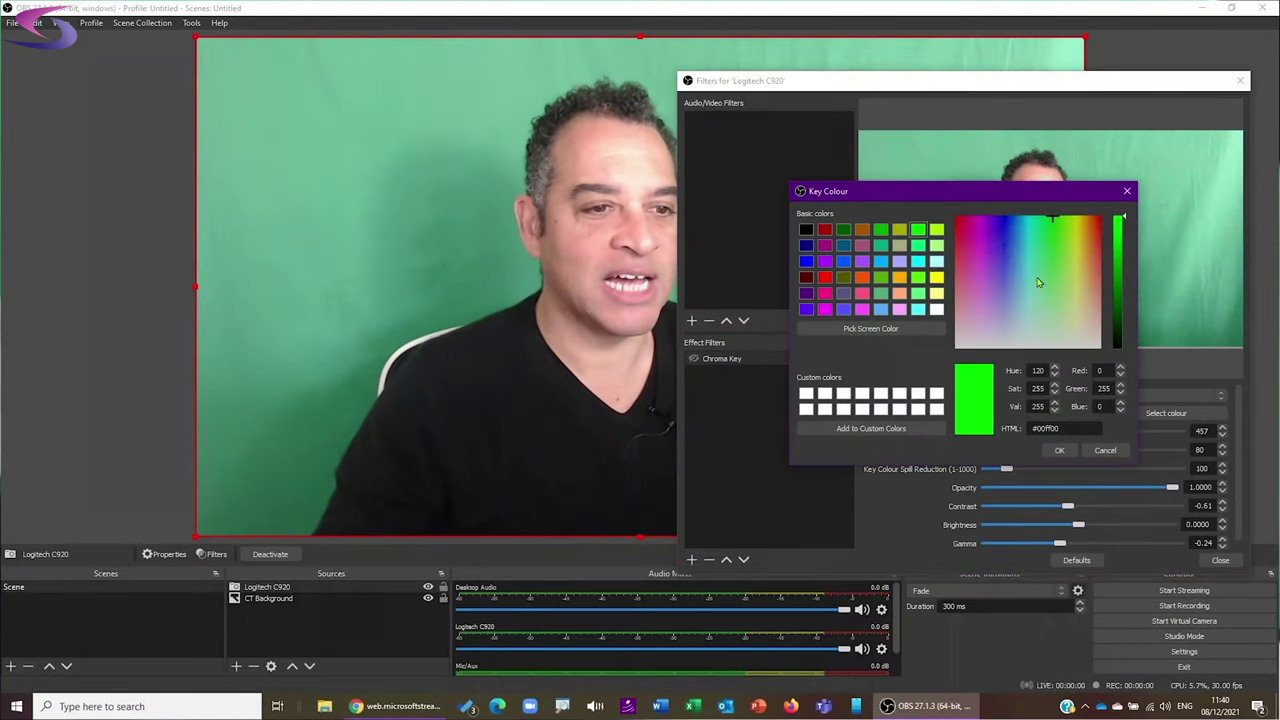
Step: Pick custom key colour #3cdac2, re-enable the Chroma Key and close the filters window
left_click_drag(1006, 195, 248, 39)
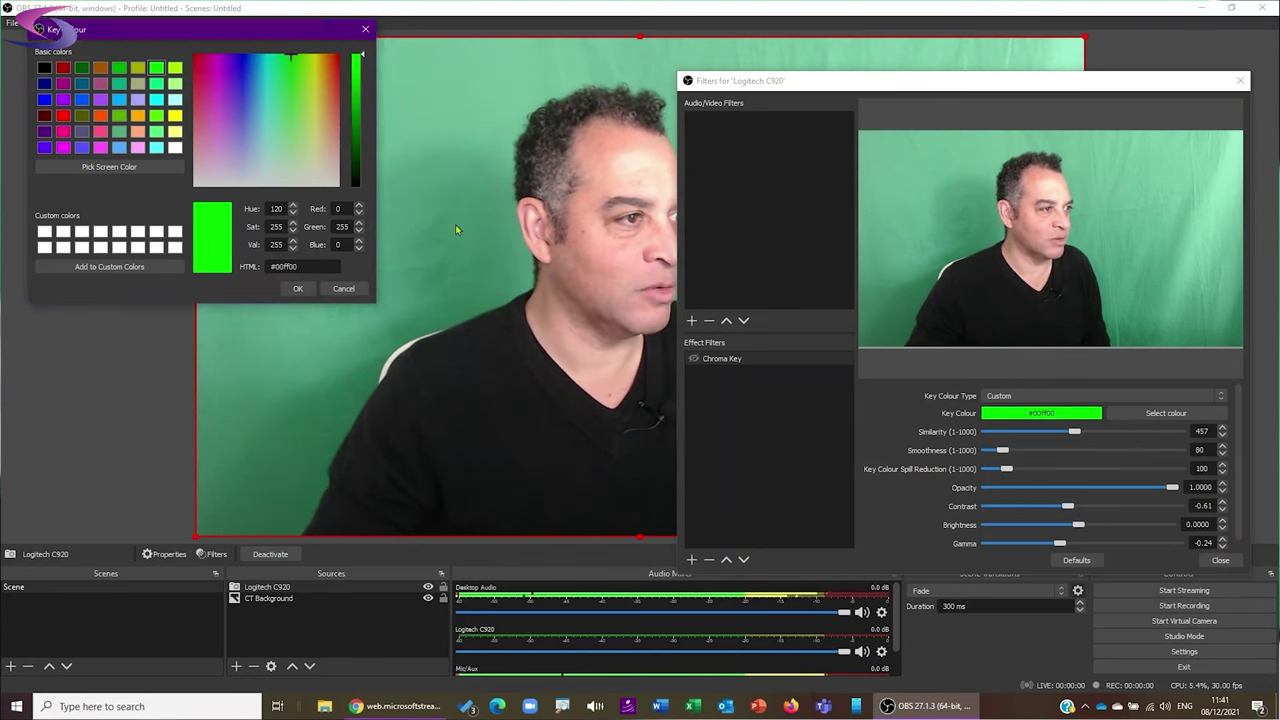
left_click(283, 84)
left_click_drag(283, 84, 273, 91)
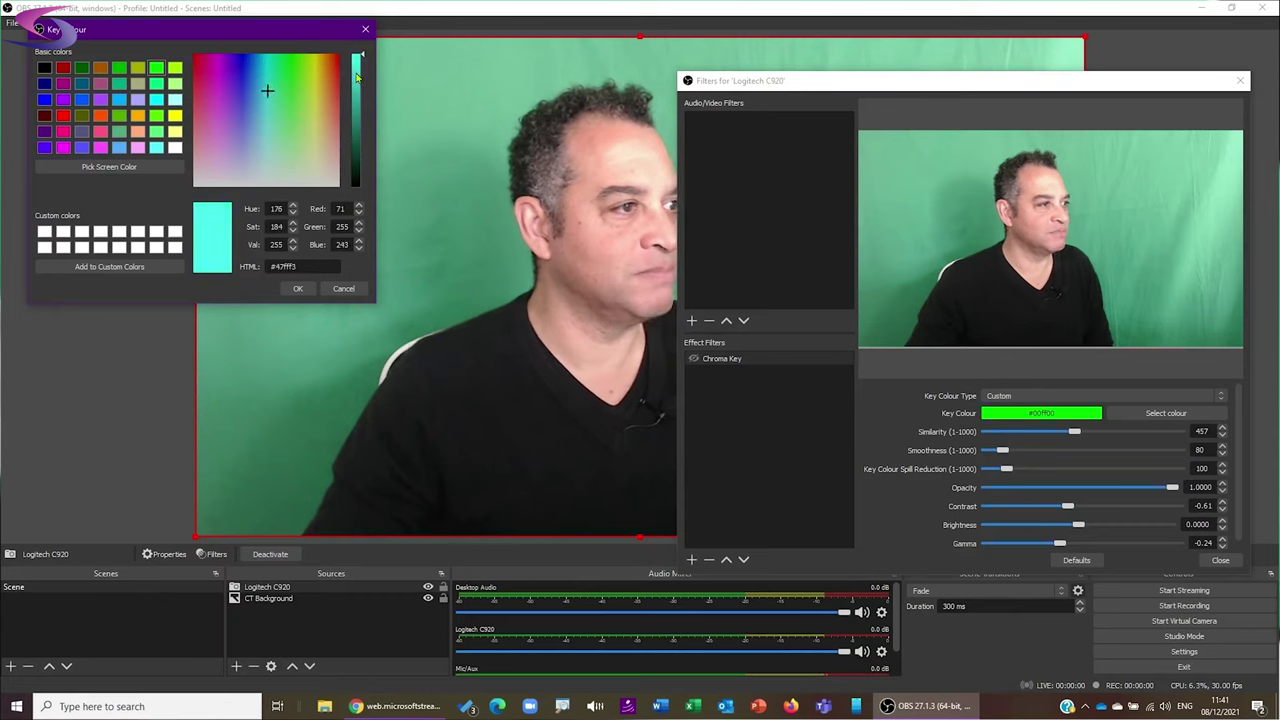
left_click_drag(357, 76, 363, 84)
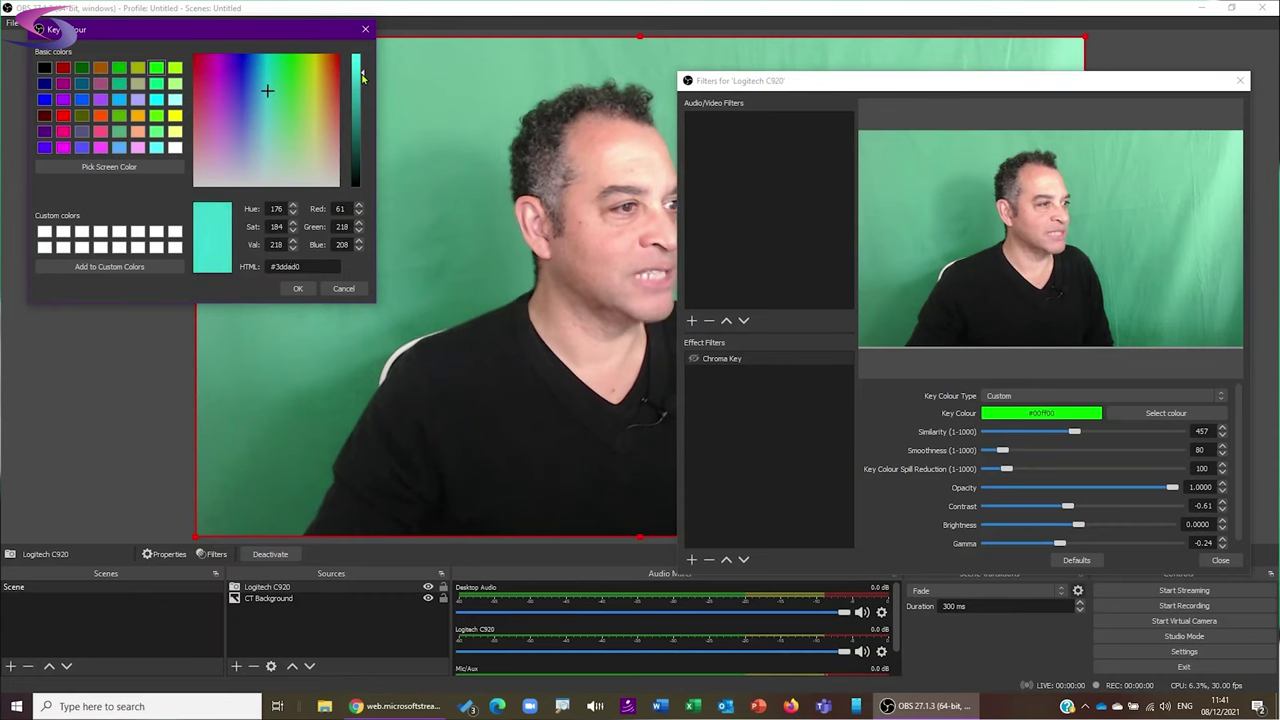
left_click_drag(268, 95, 268, 95)
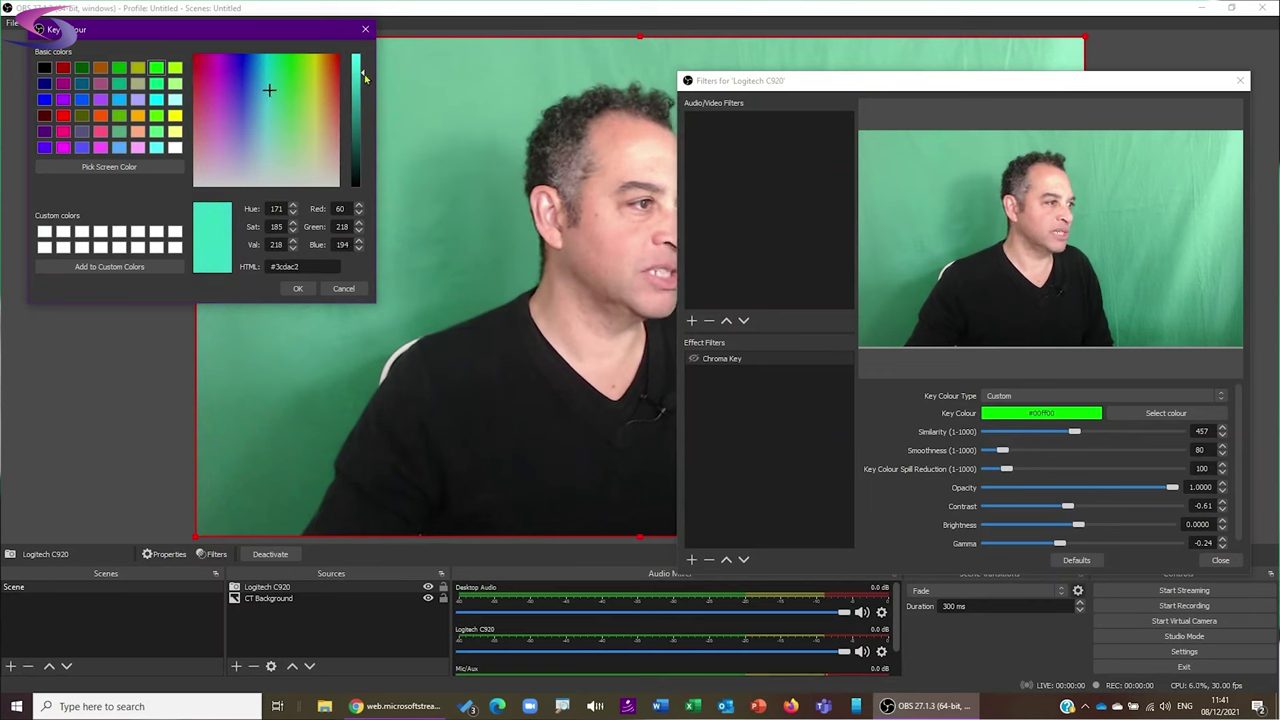
left_click(299, 289)
left_click(693, 360)
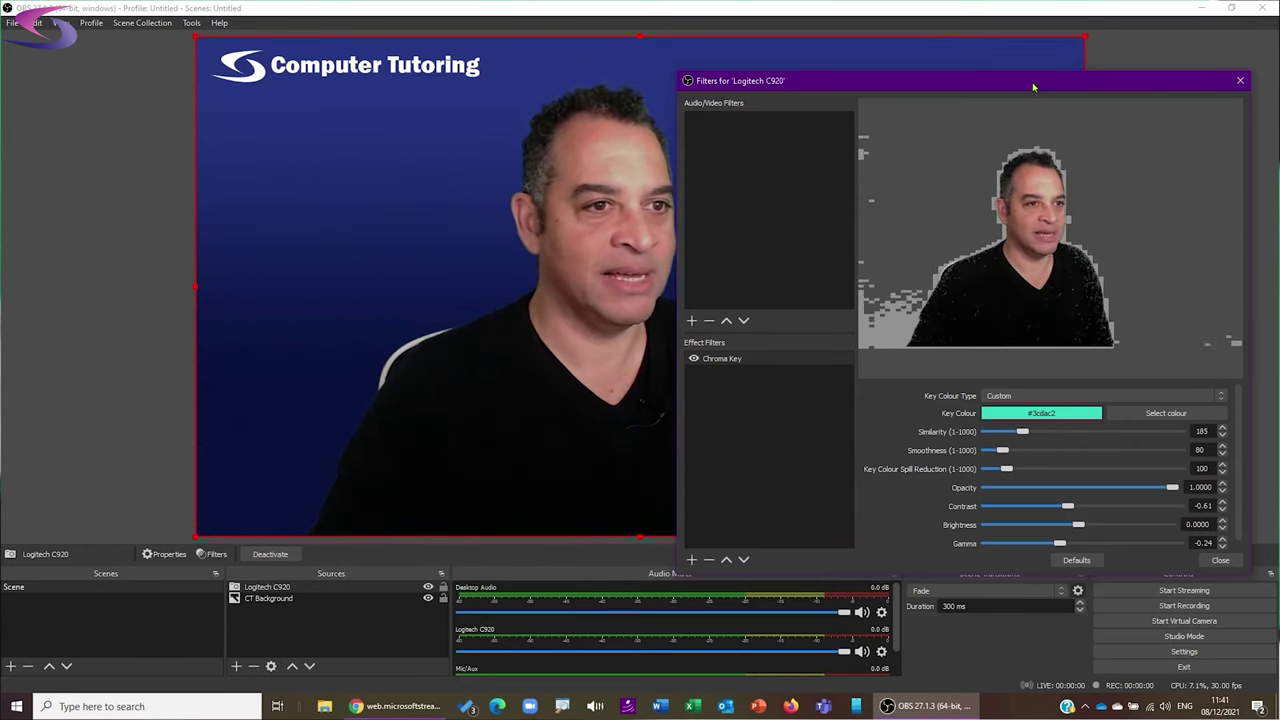
left_click(1220, 560)
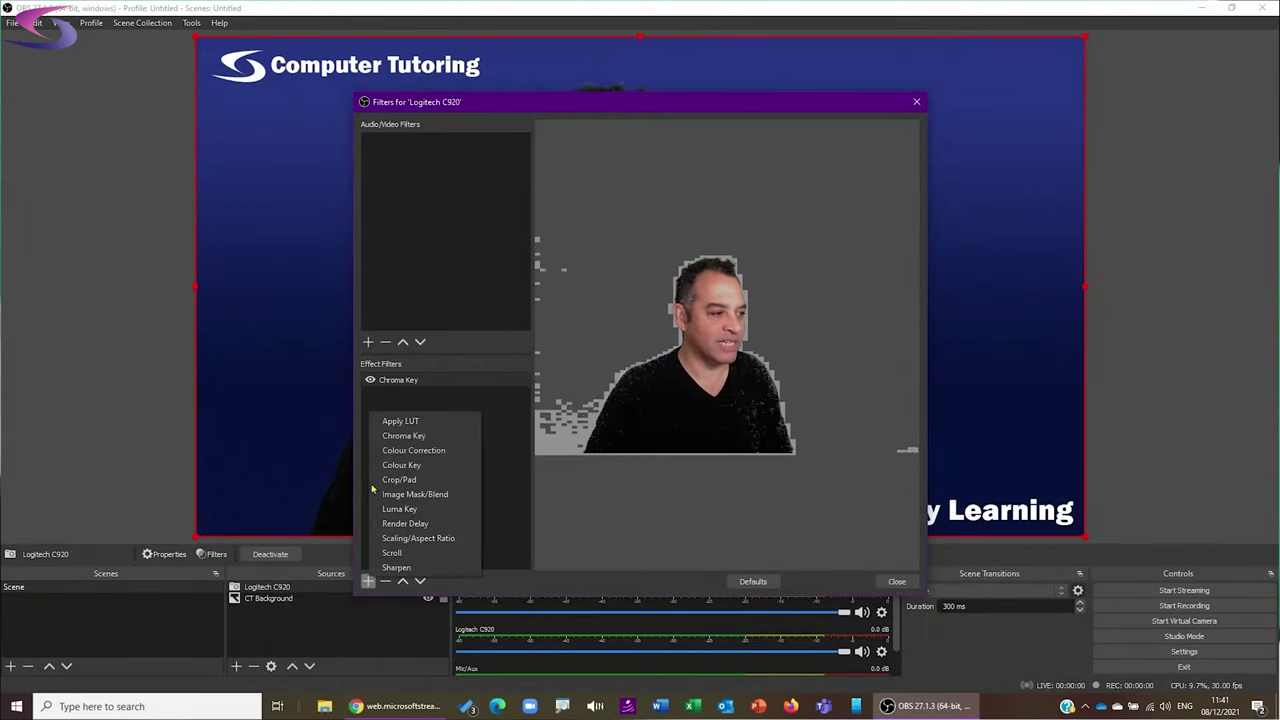
Step: Add a Colour Correction filter to the webcam and switch off the Chroma Key
left_click(413, 450)
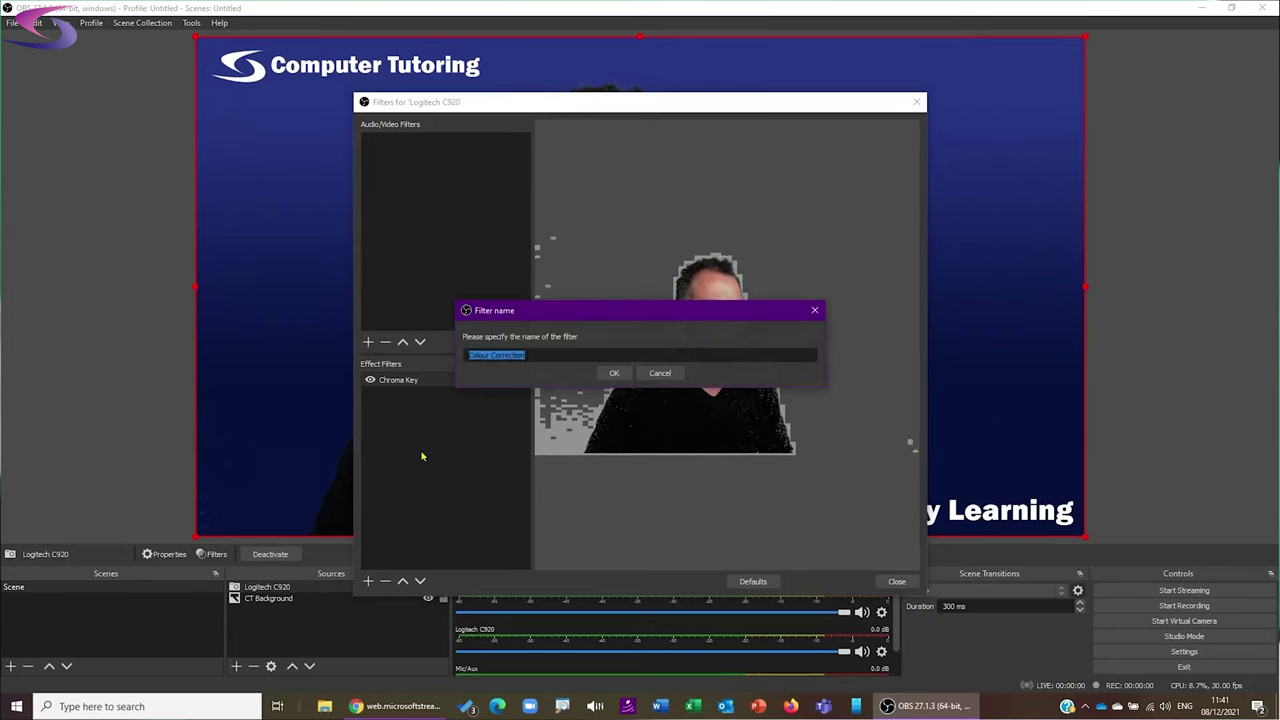
left_click(614, 374)
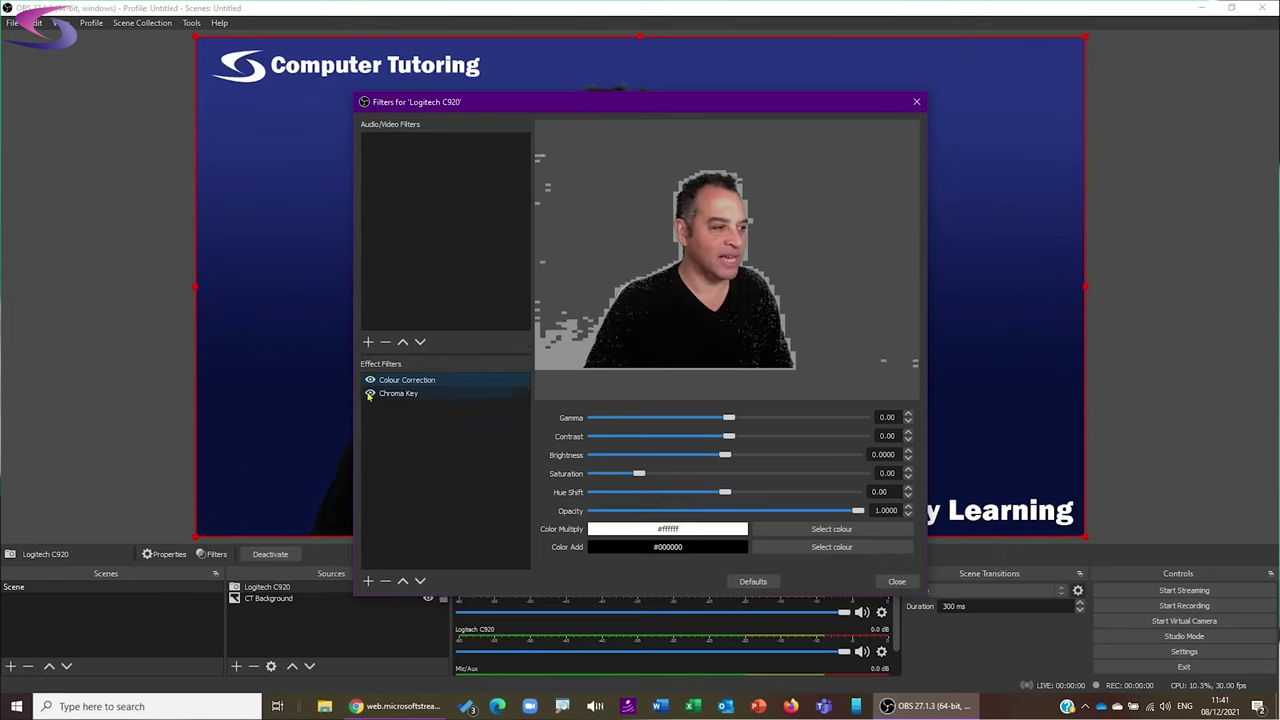
left_click(370, 394)
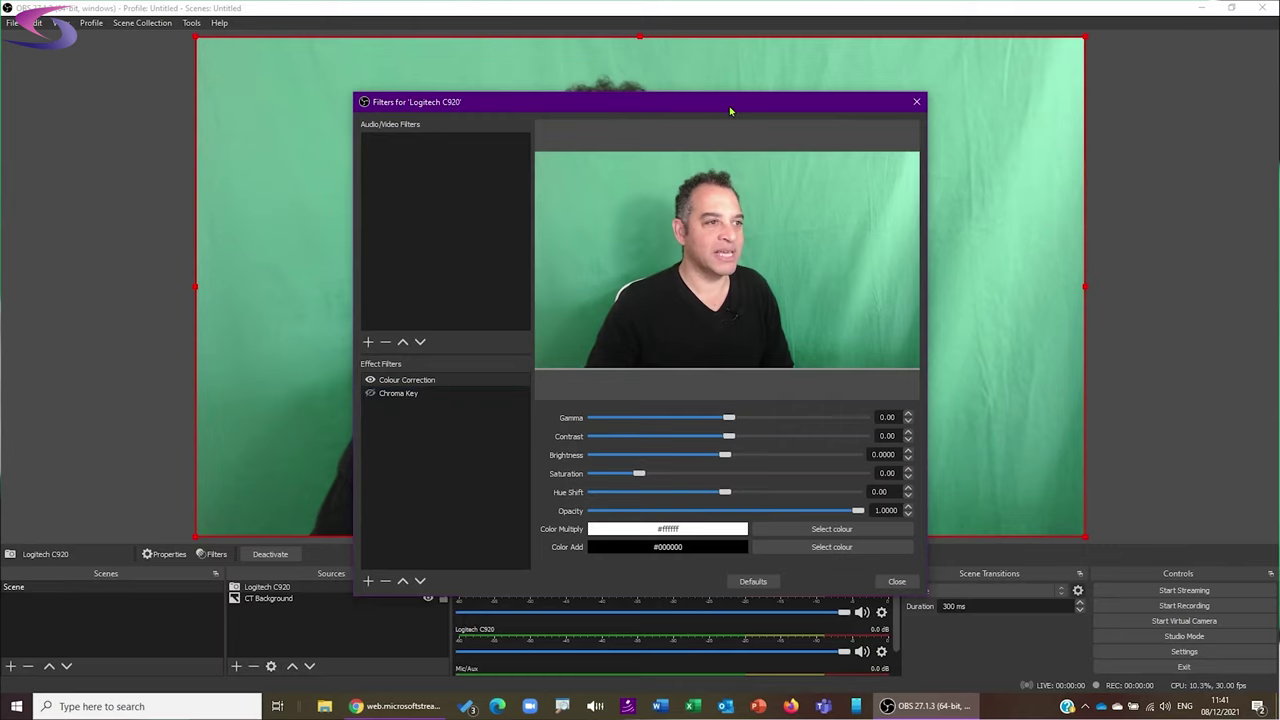
Step: Set the Colour Correction contrast to 0.01 and saturation to 0.73
left_click_drag(730, 111, 911, 104)
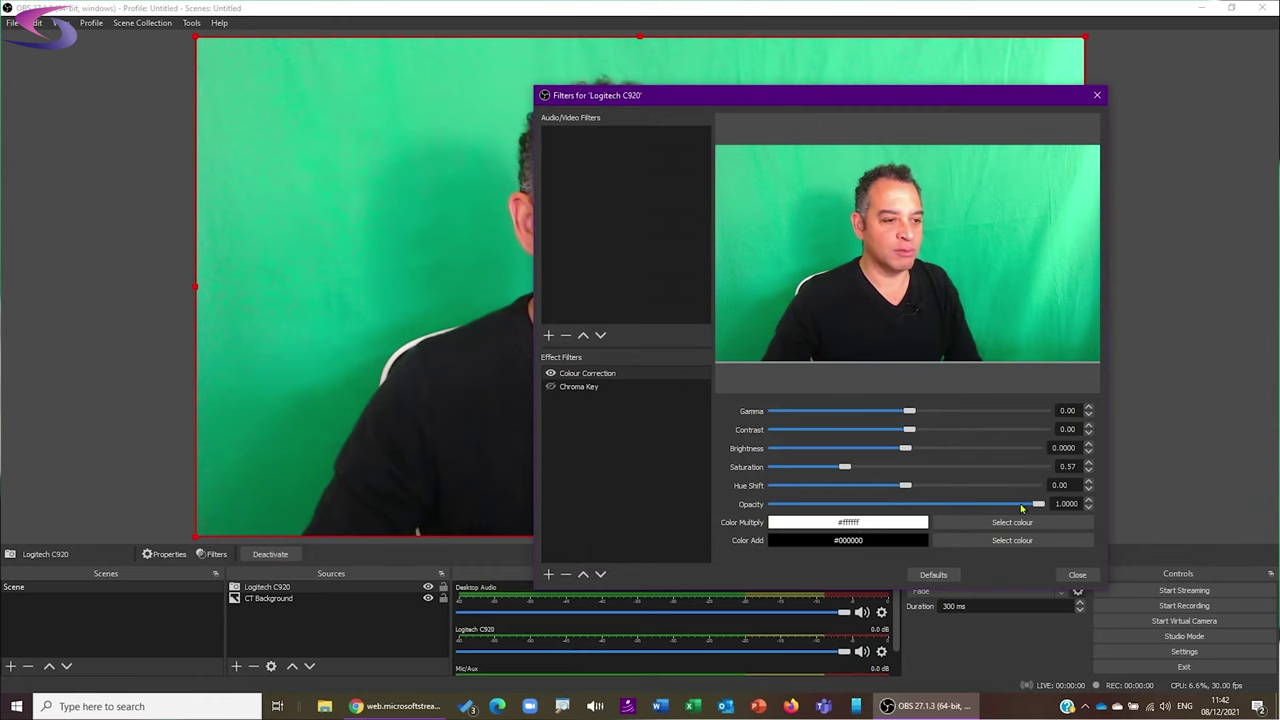
left_click_drag(910, 431, 910, 433)
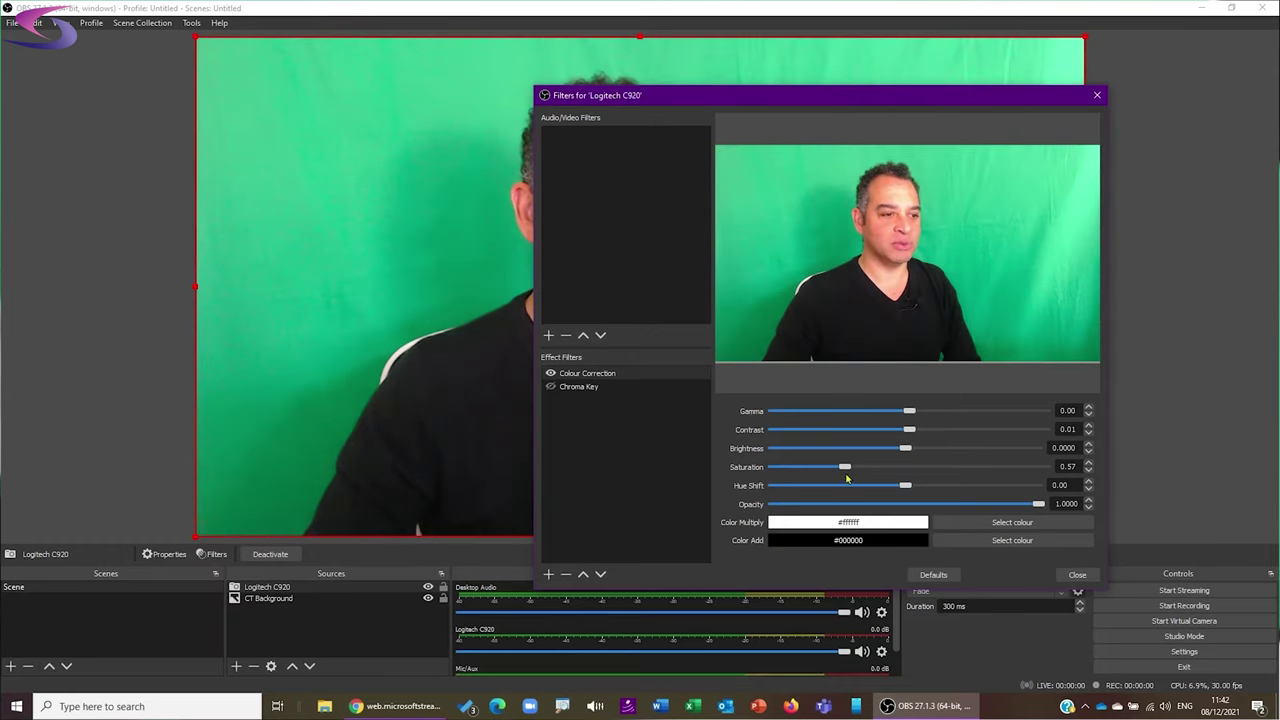
left_click_drag(847, 469, 857, 469)
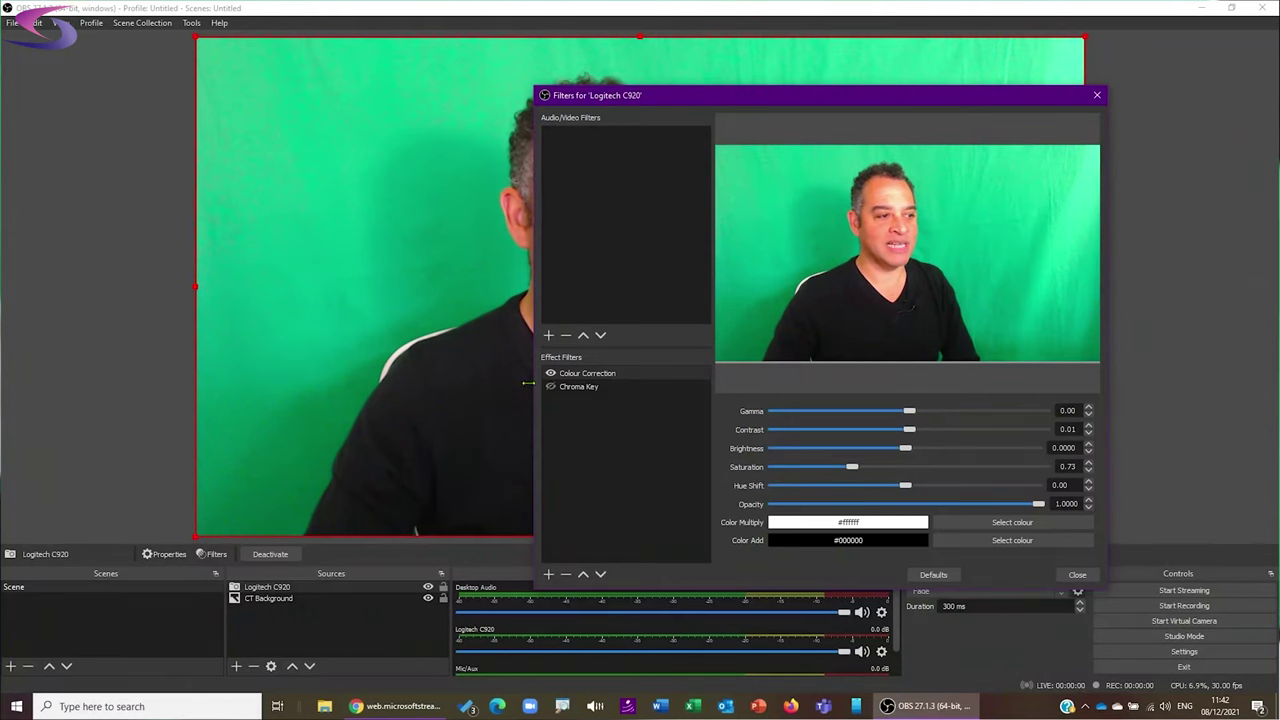
Step: Check the Chroma Key's key colour picker, leaving the colour unchanged and the key off
left_click(550, 387)
left_click(589, 388)
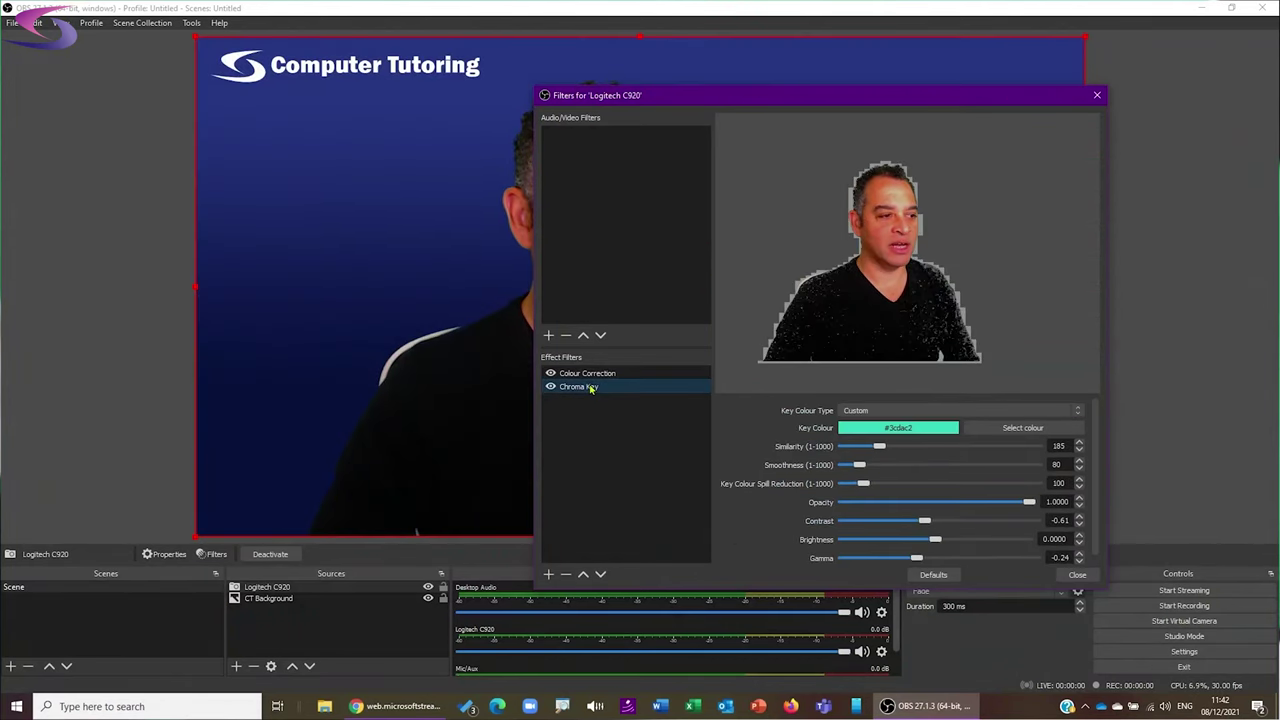
left_click(997, 430)
left_click(983, 205)
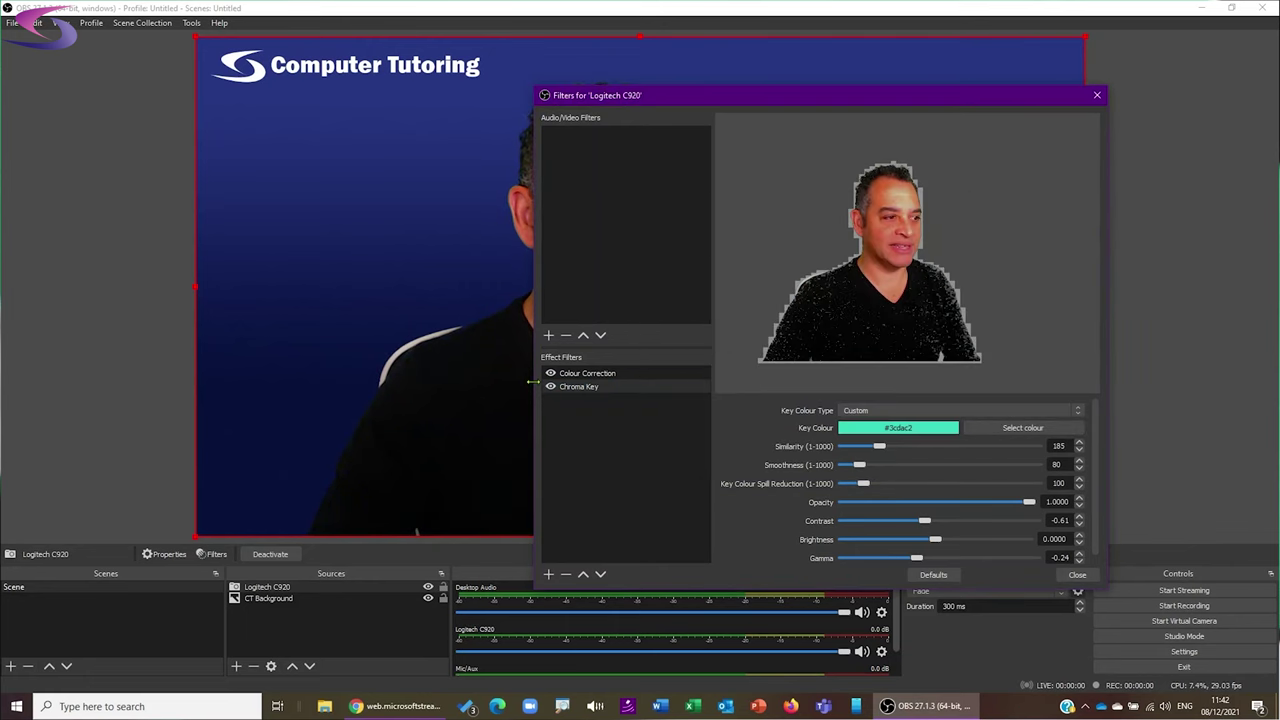
left_click(550, 388)
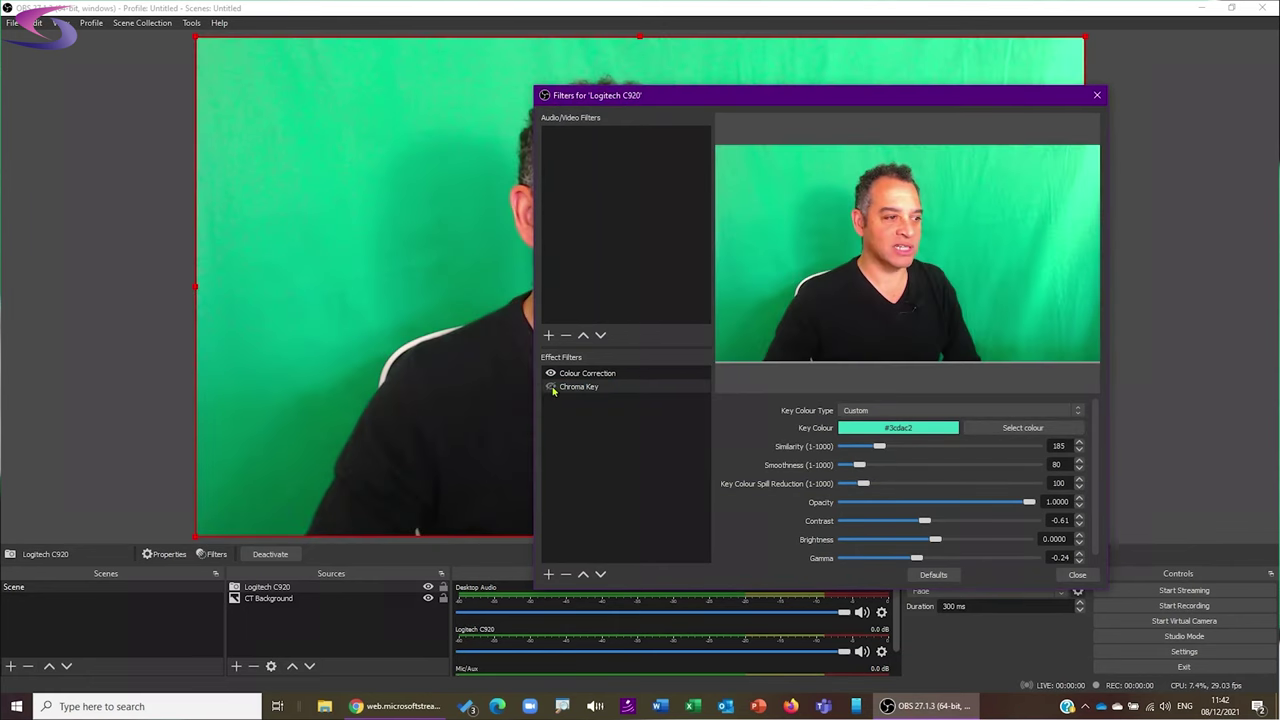
left_click(1020, 430)
left_click(962, 466)
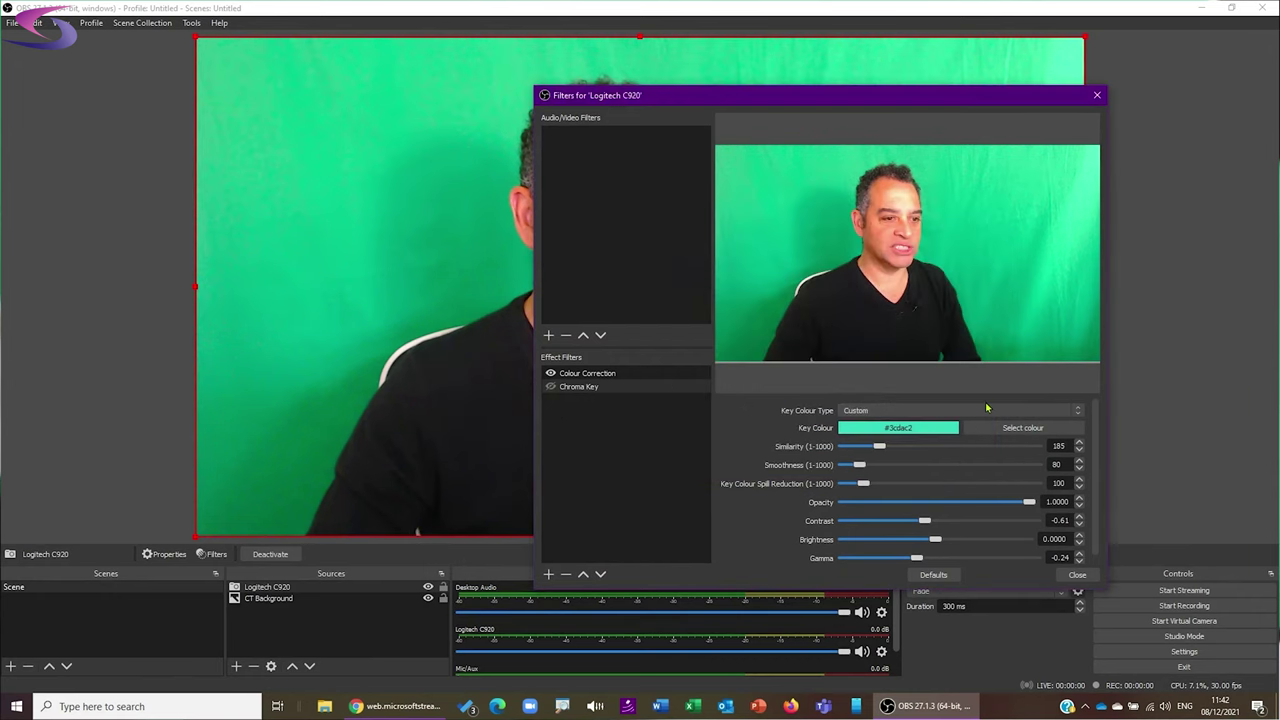
Step: Set key colour type Green, re-enable the Chroma Key at Similarity 385, and close the filters
left_click(1062, 412)
left_click(885, 428)
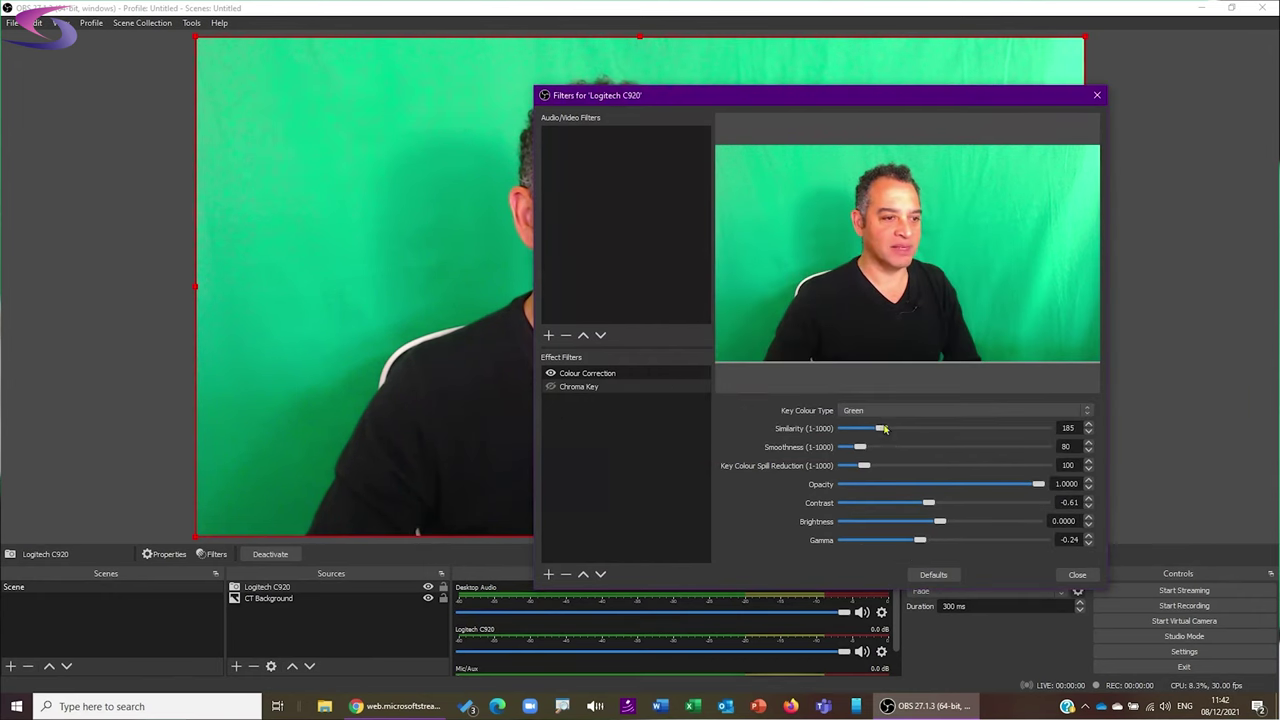
left_click(550, 388)
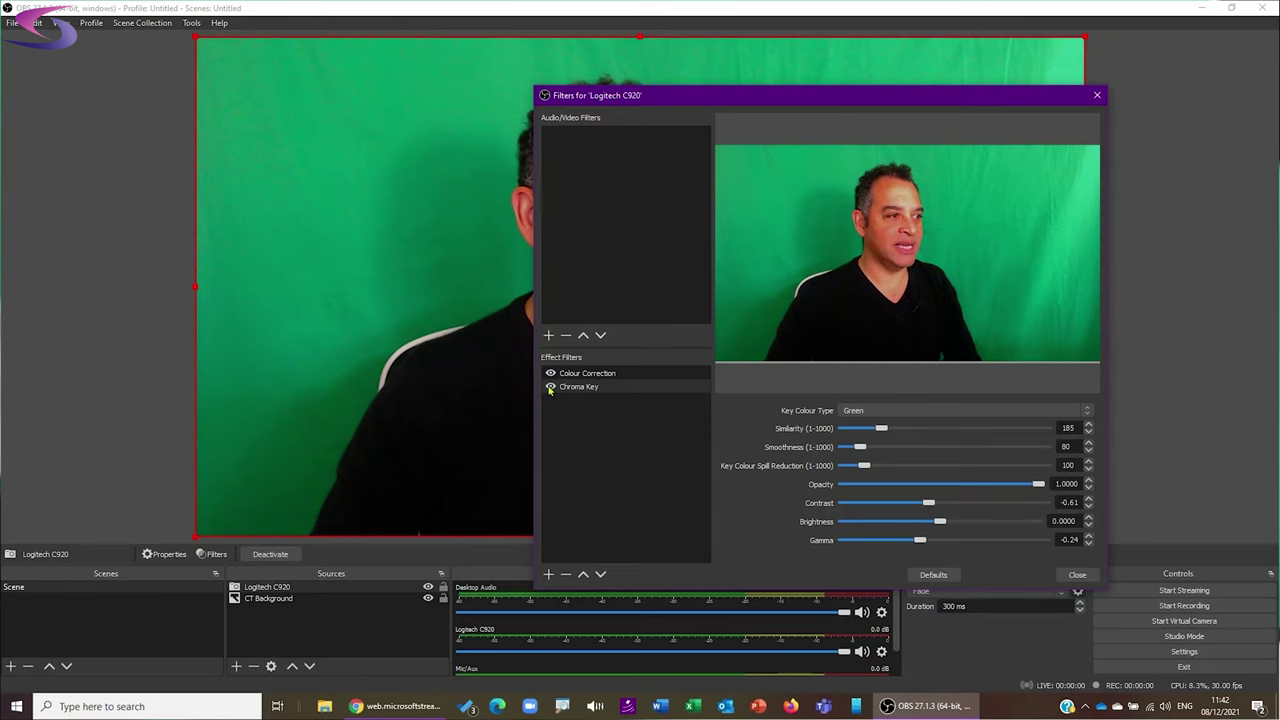
left_click_drag(884, 432, 921, 437)
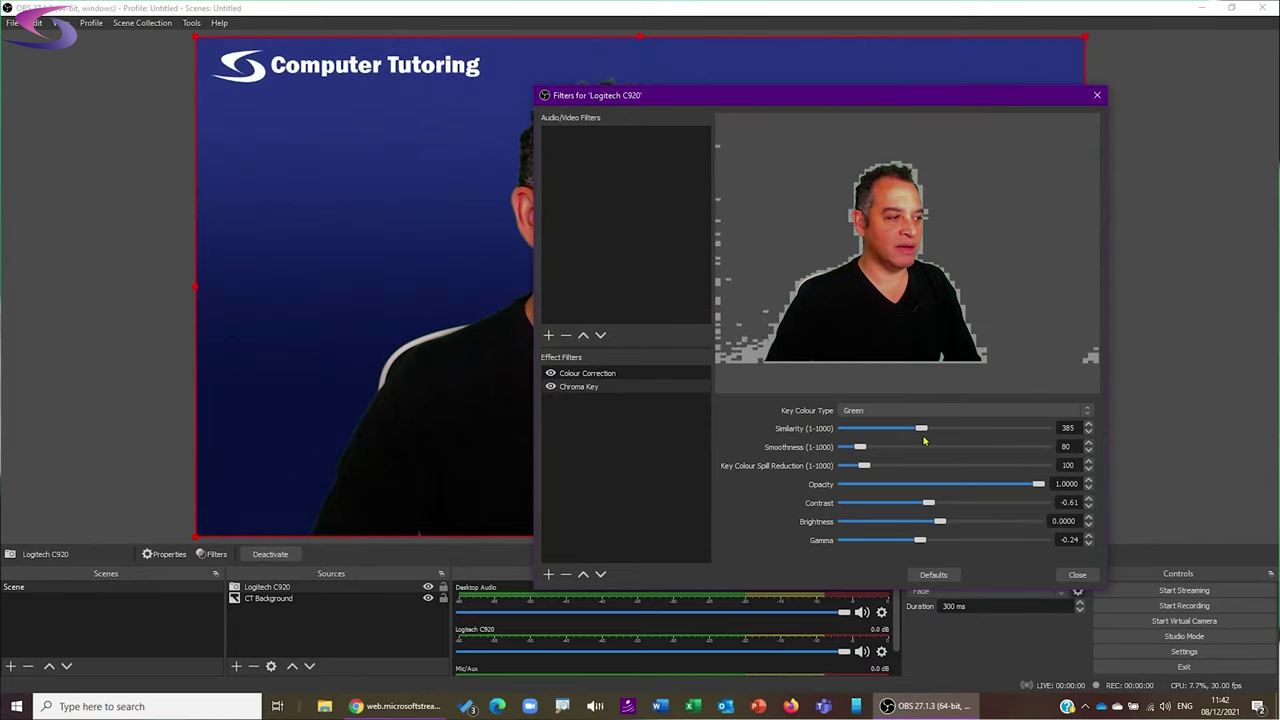
left_click_drag(828, 104, 850, 138)
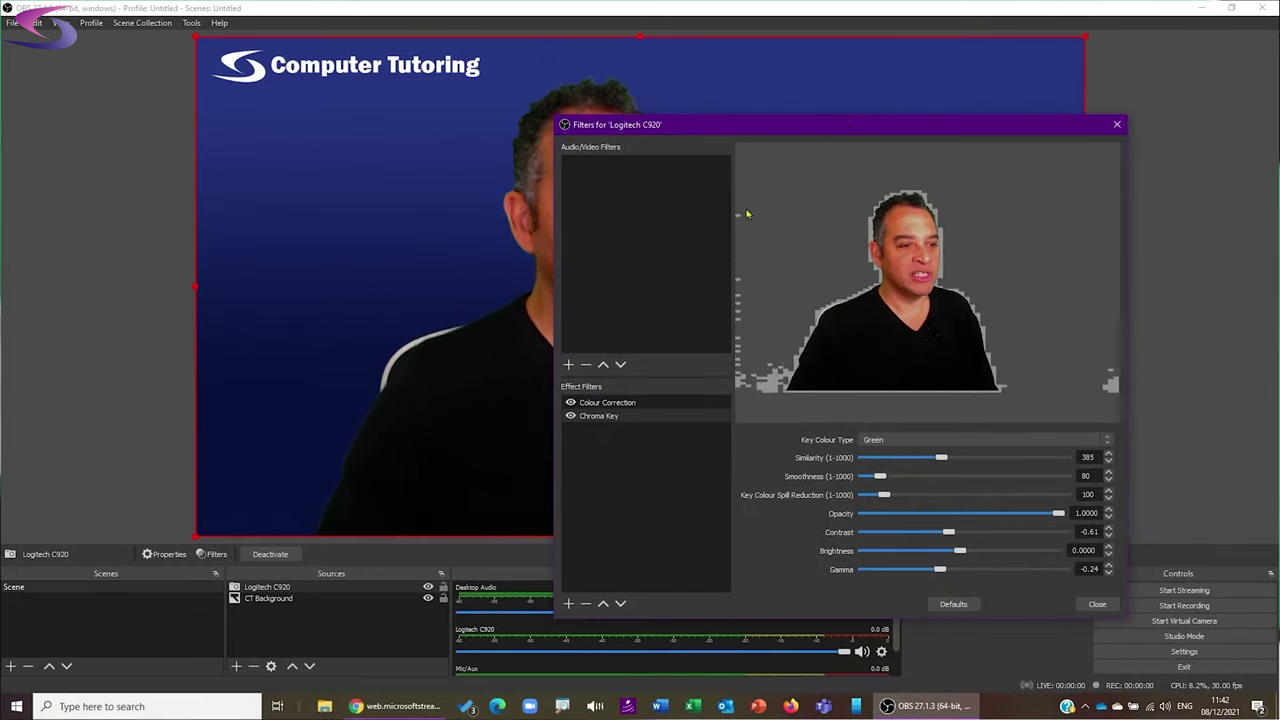
left_click(1097, 604)
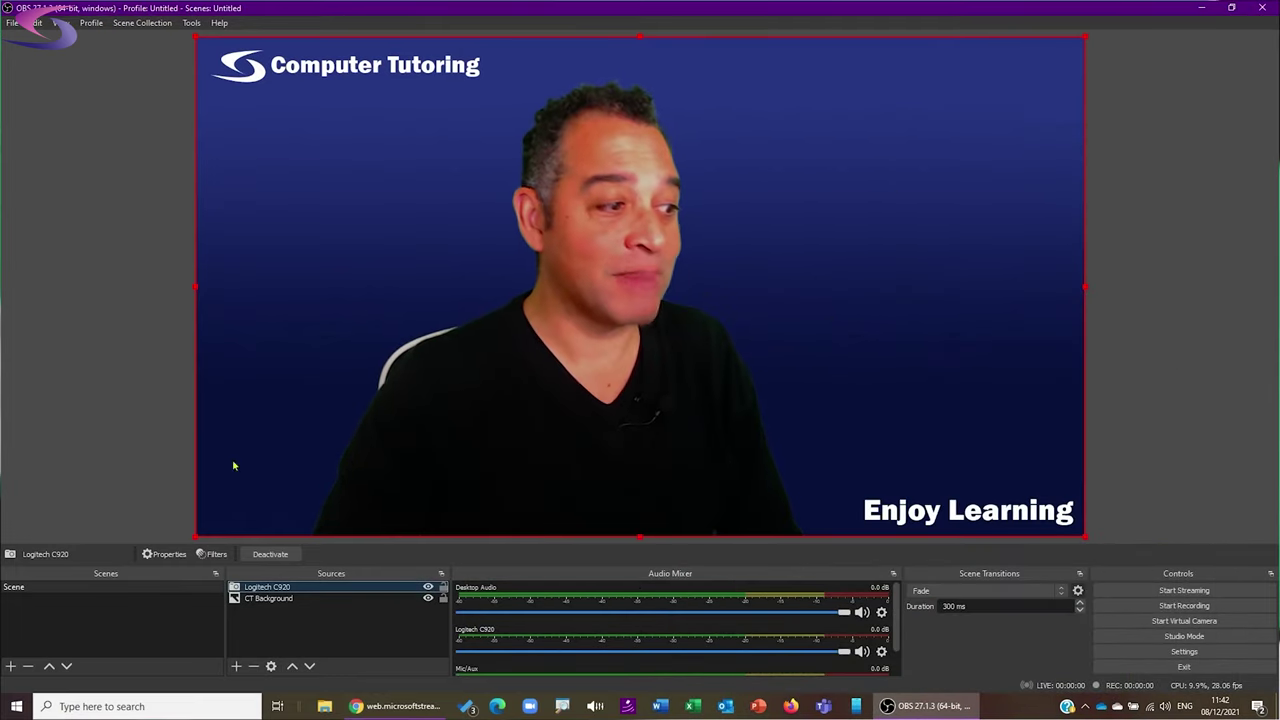
left_click(282, 598)
Step: Add image source 'Pink background' from computer-tutoring-pink-to-dark.png and place it beneath the webcam
left_click(236, 666)
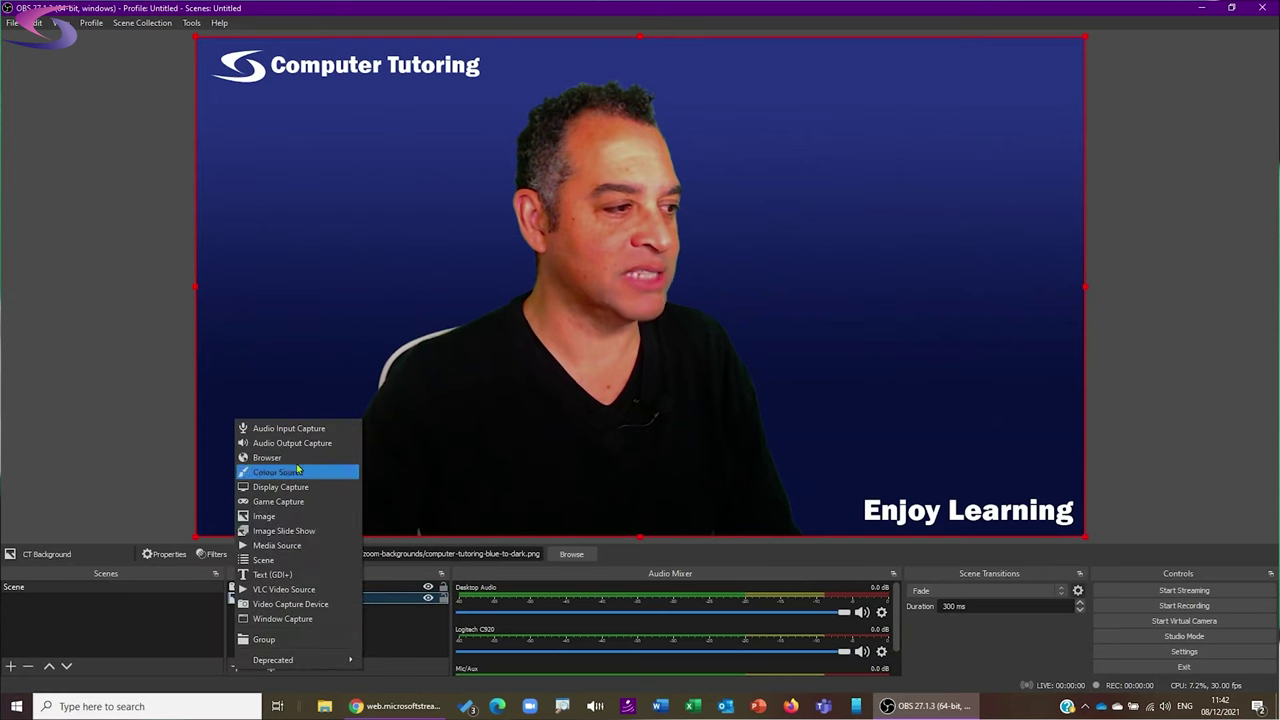
left_click(317, 520)
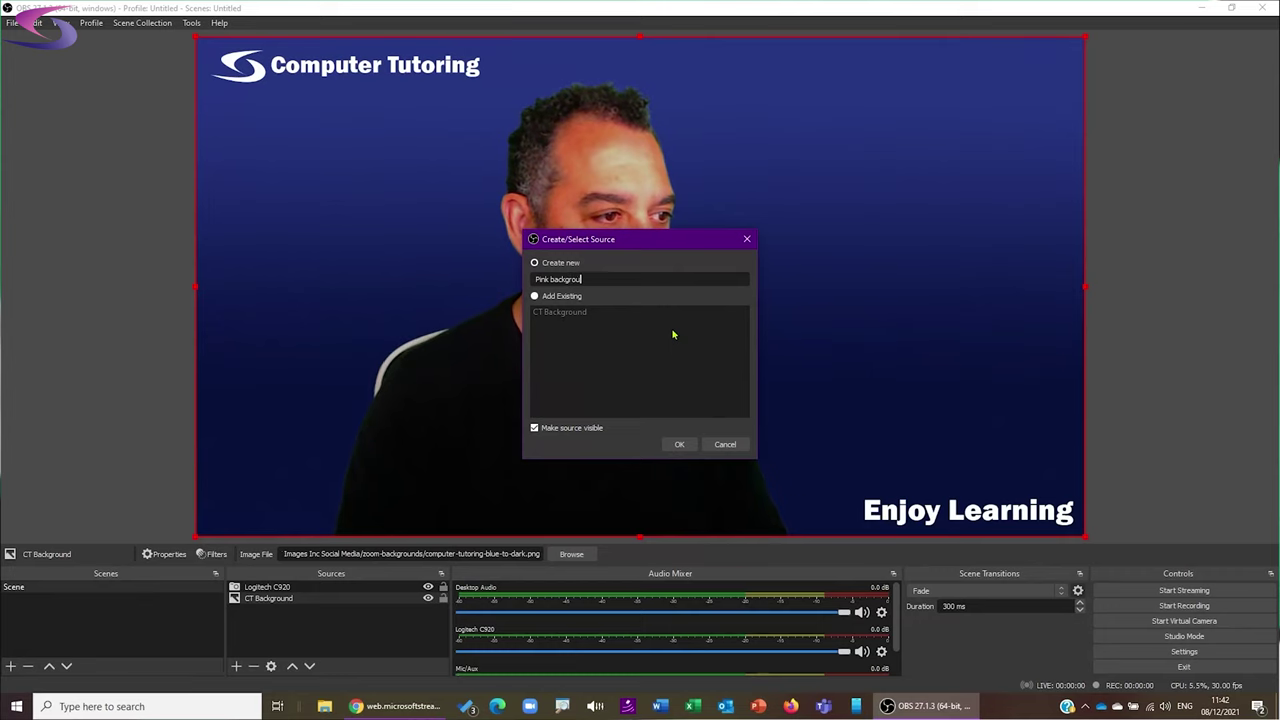
type("Pink background")
key("Return")
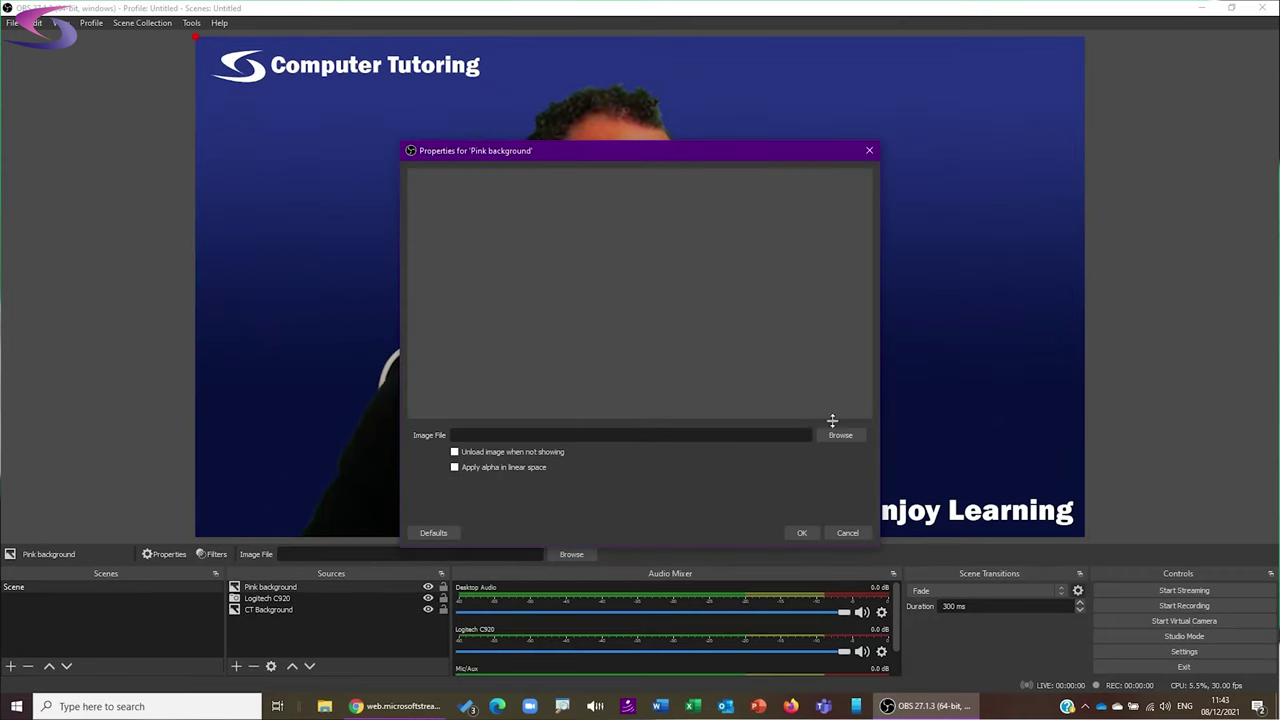
left_click(840, 435)
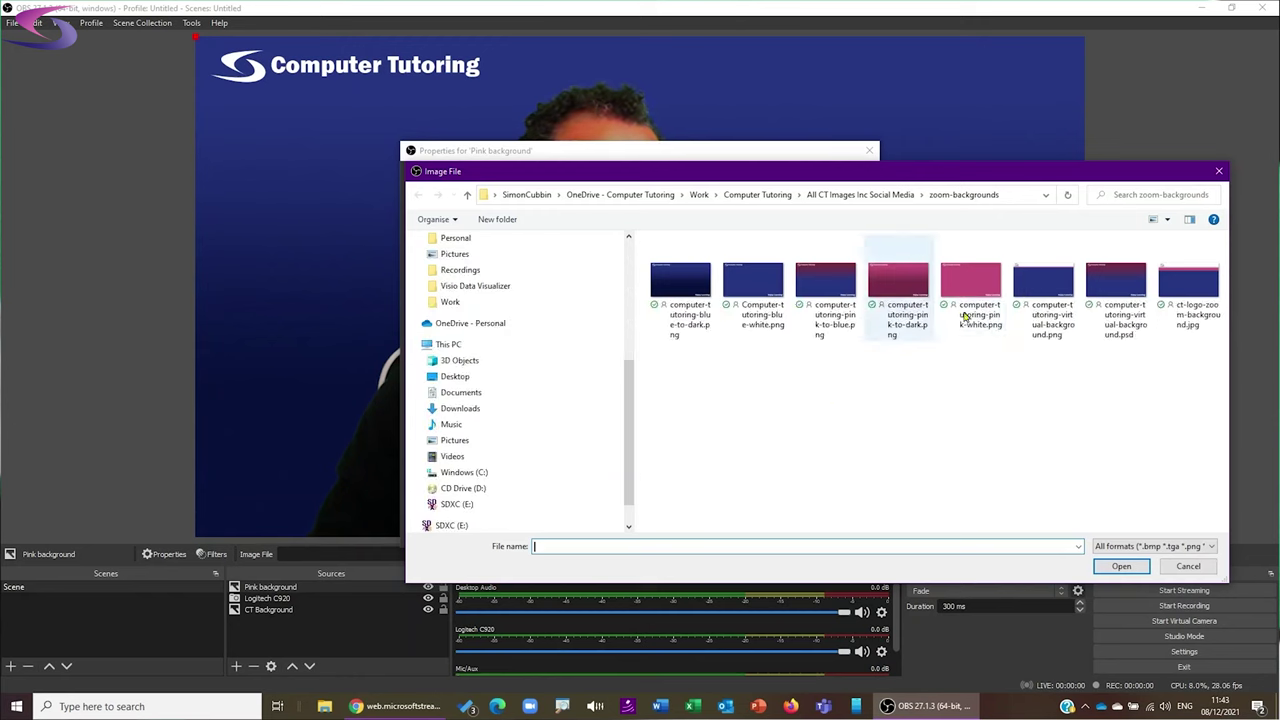
double_click(895, 289)
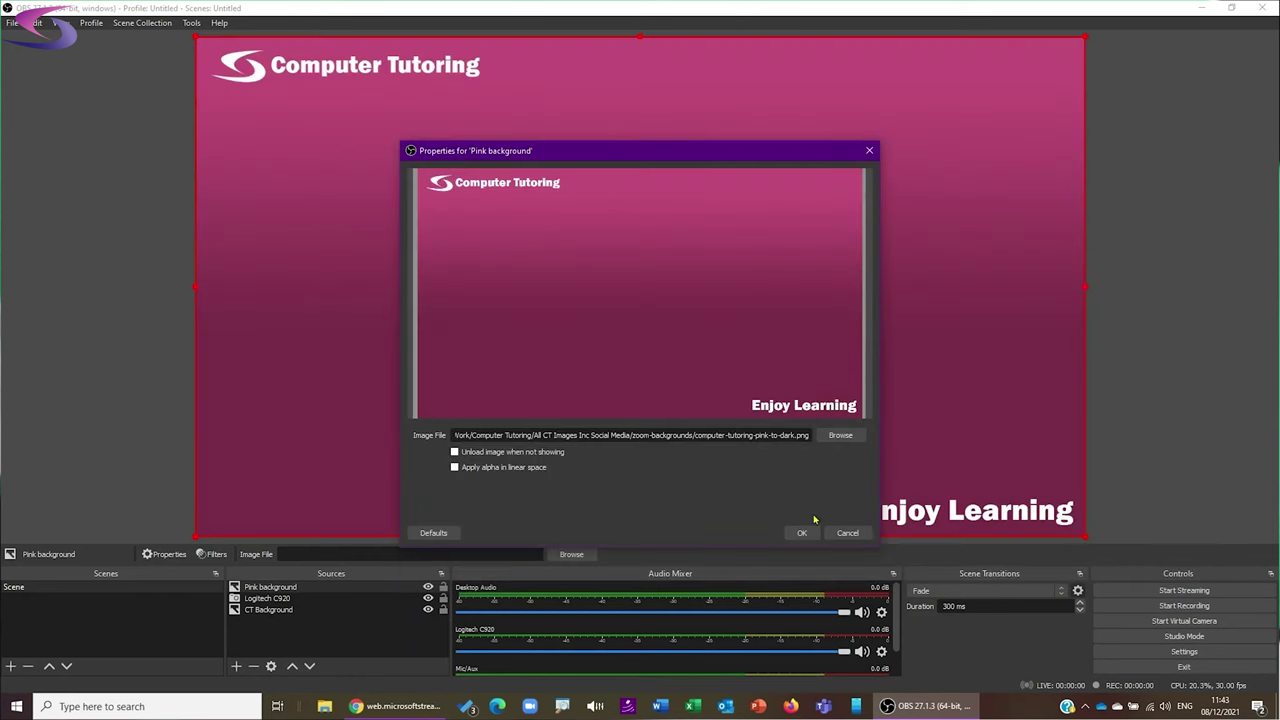
left_click(802, 532)
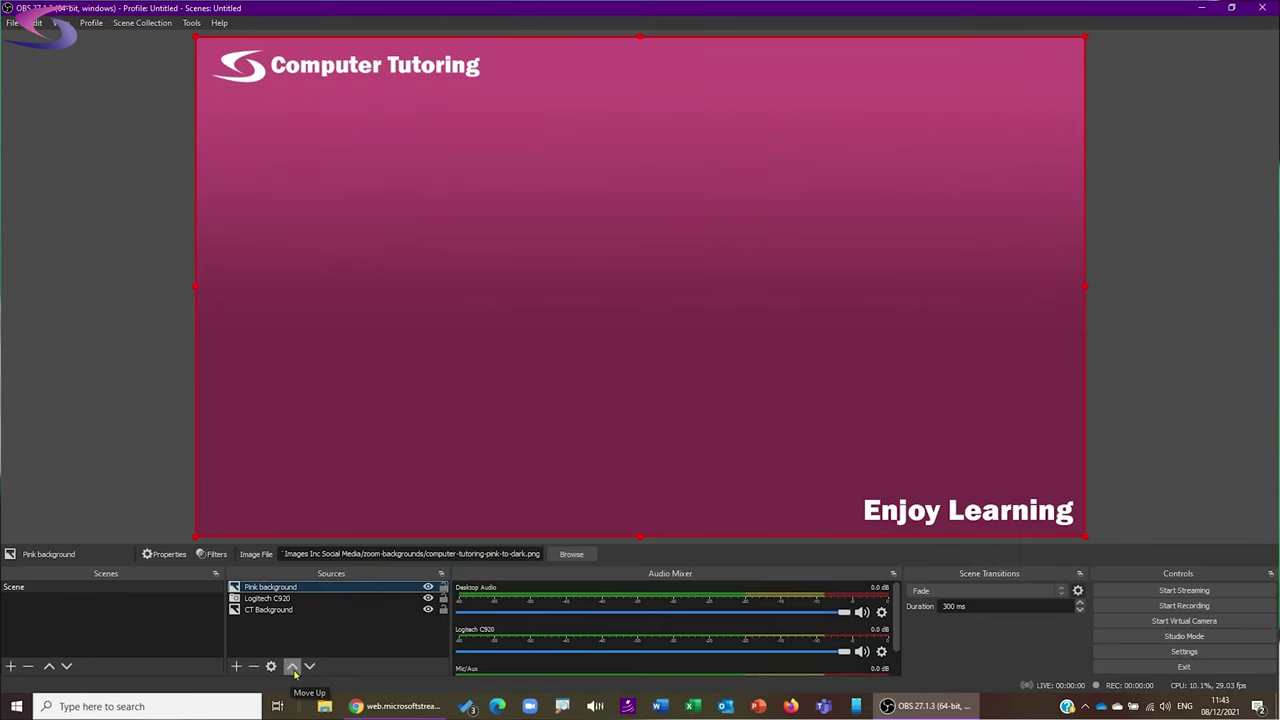
left_click(311, 667)
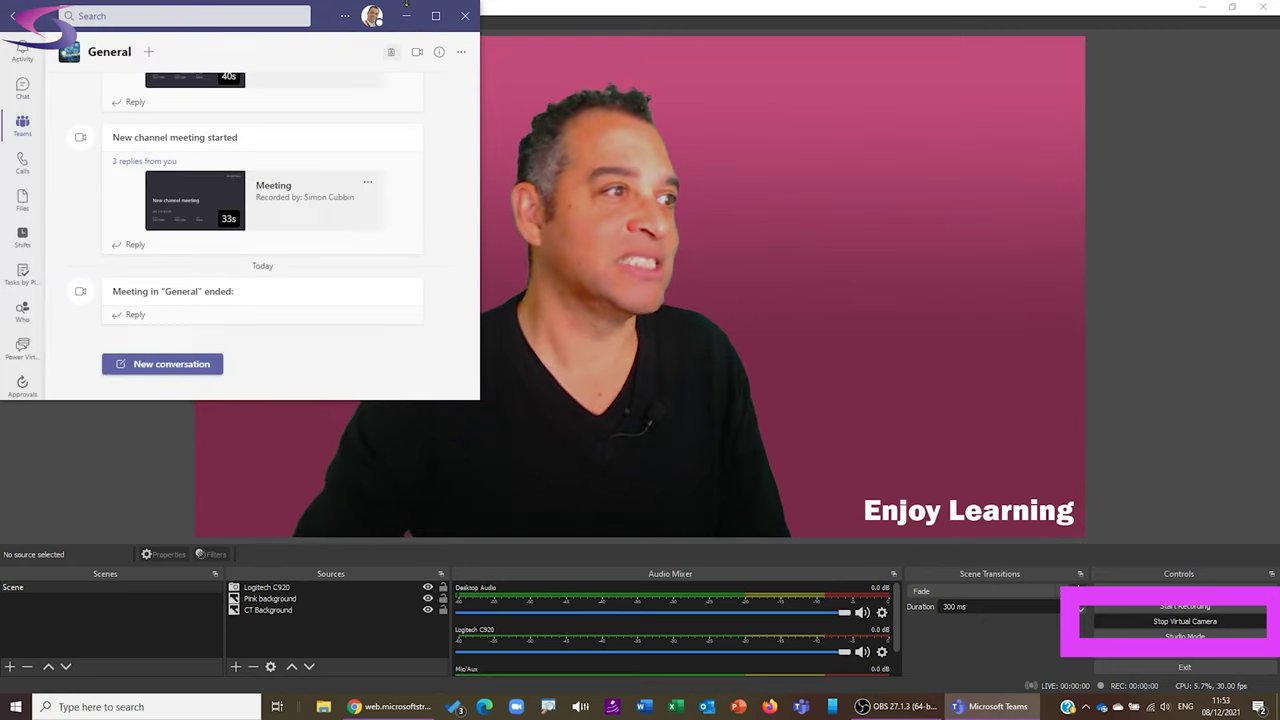
Step: Maximize Teams, check the camera list, and apply the dark blue background image
left_click(435, 17)
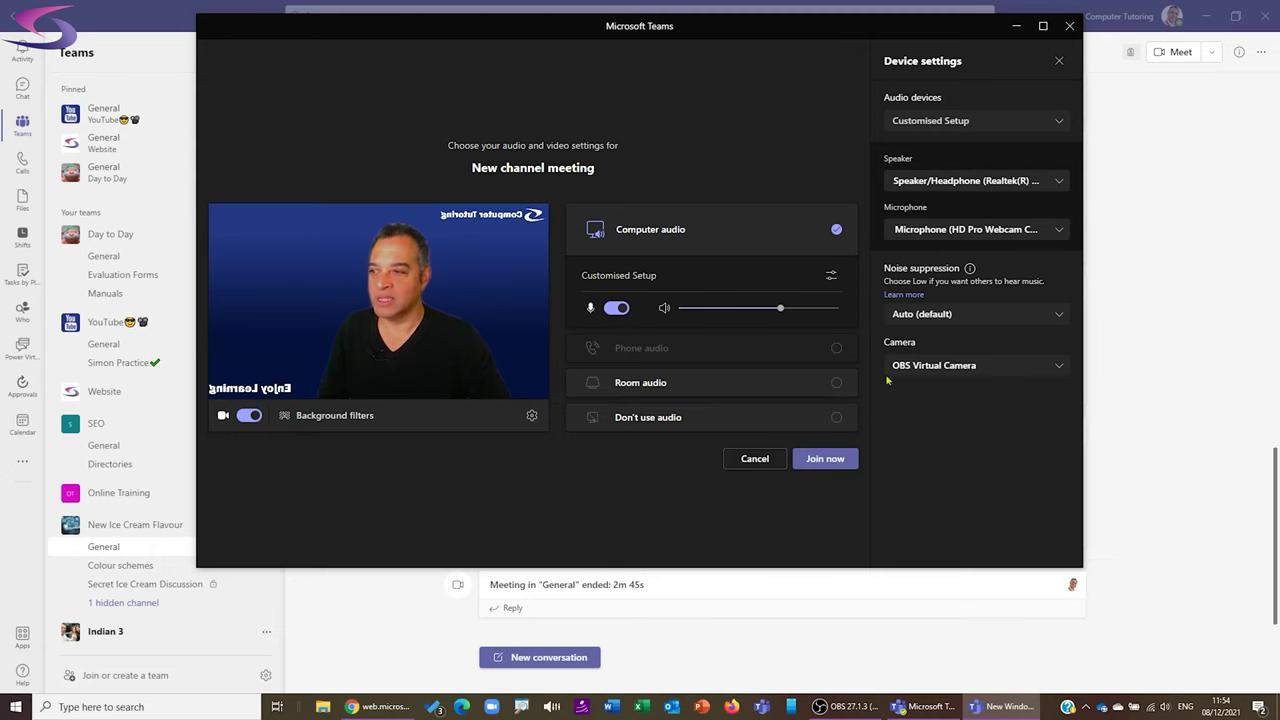
left_click(1058, 368)
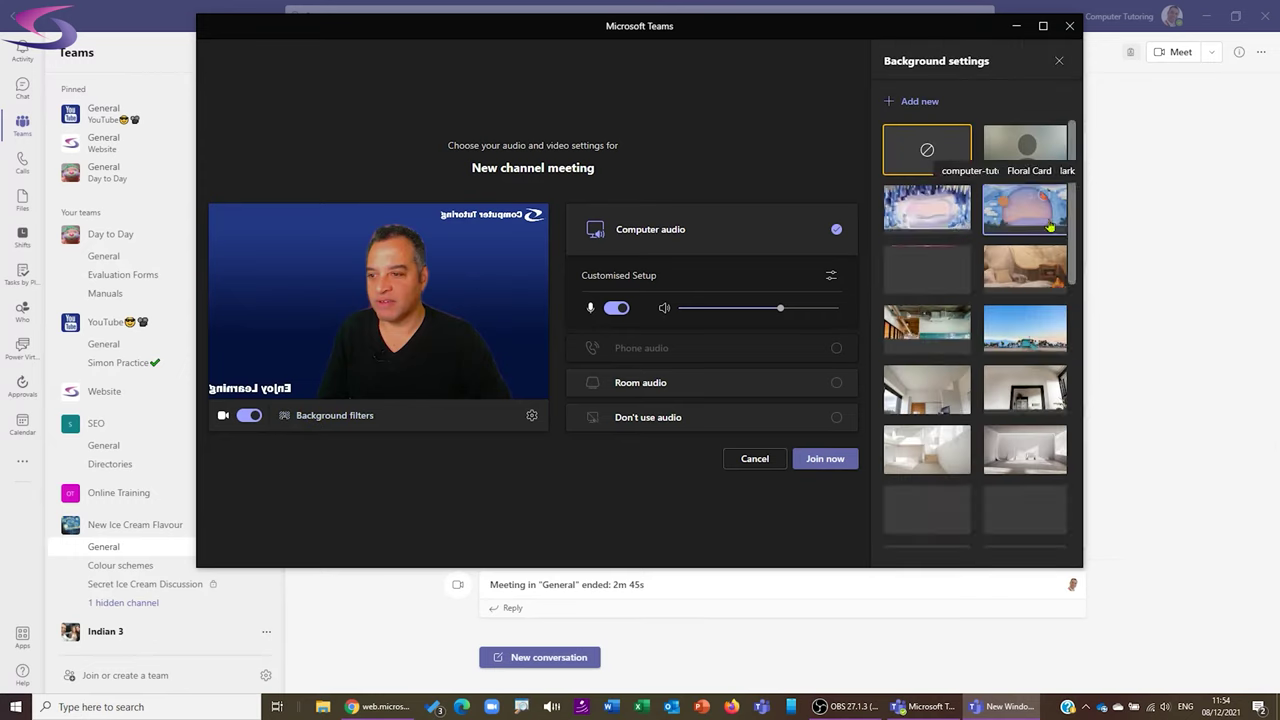
scroll(1028, 377, "down", 8)
left_click(1041, 400)
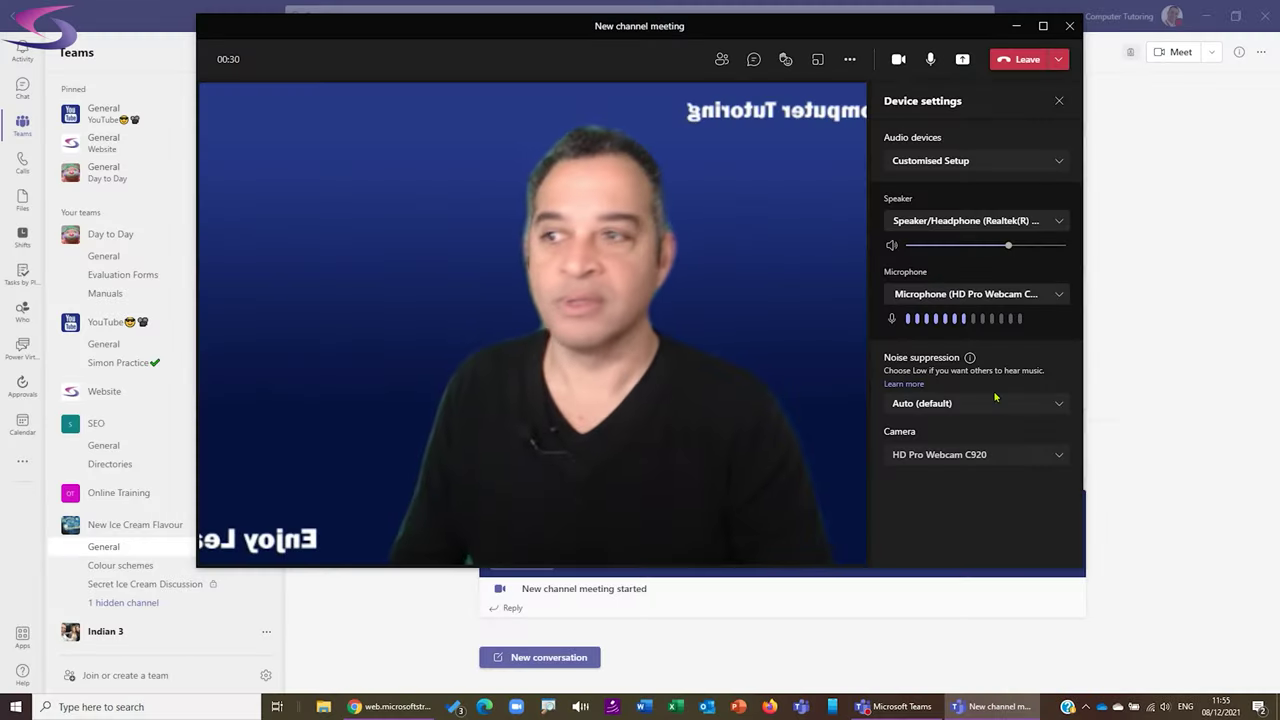
Step: Maximize the meeting window and close the Device settings panel
left_click(1044, 27)
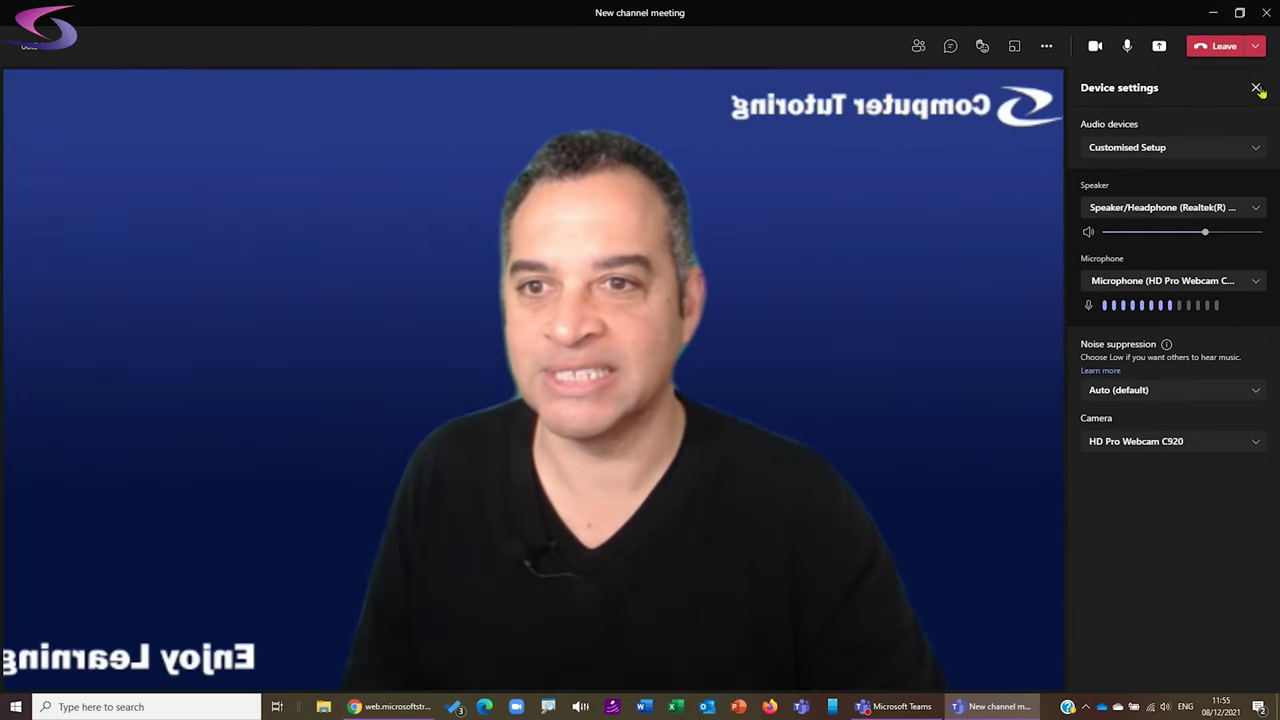
left_click(1257, 88)
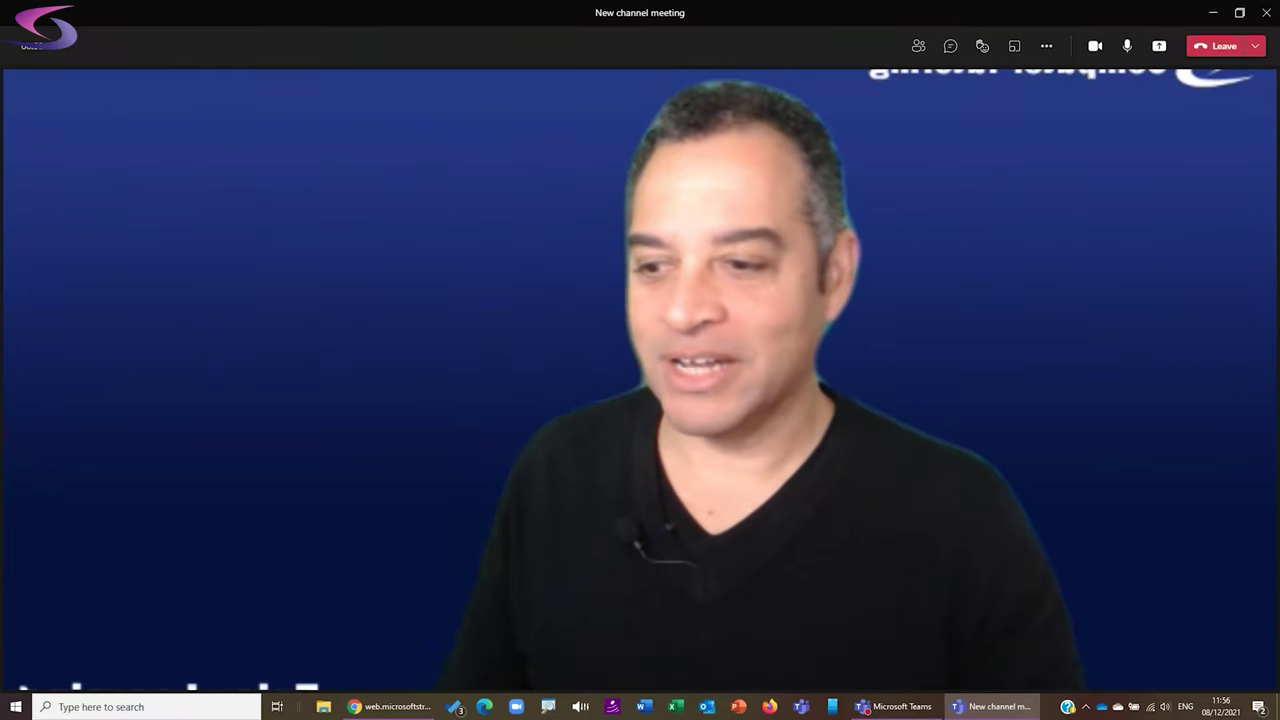
Step: Launch OBS Studio via Windows search and start the virtual camera
key("super")
type("obs")
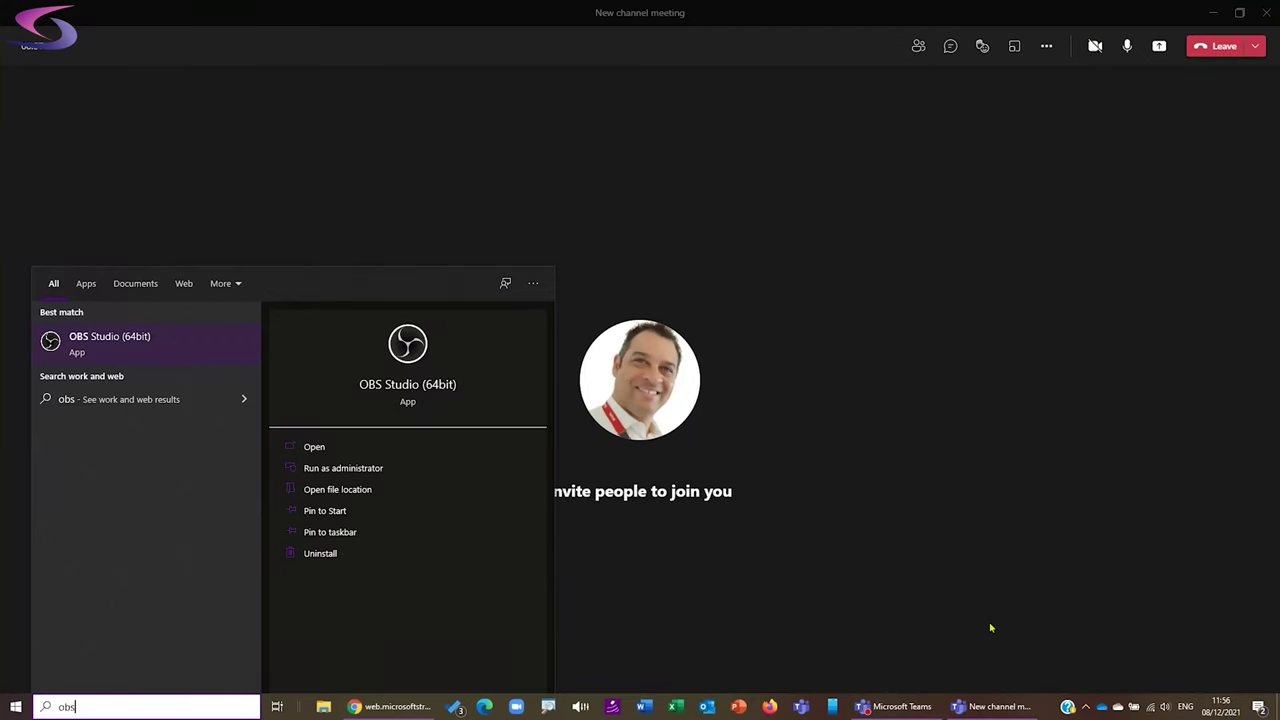
key("Return")
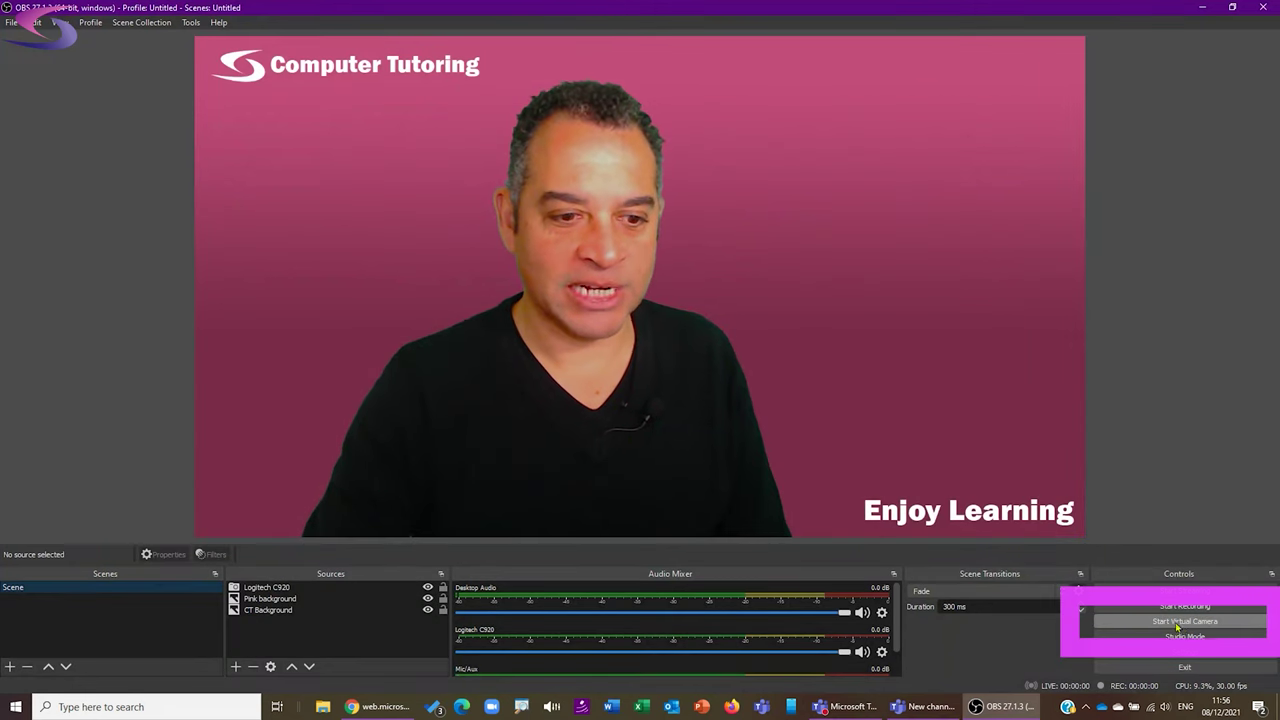
left_click(1230, 626)
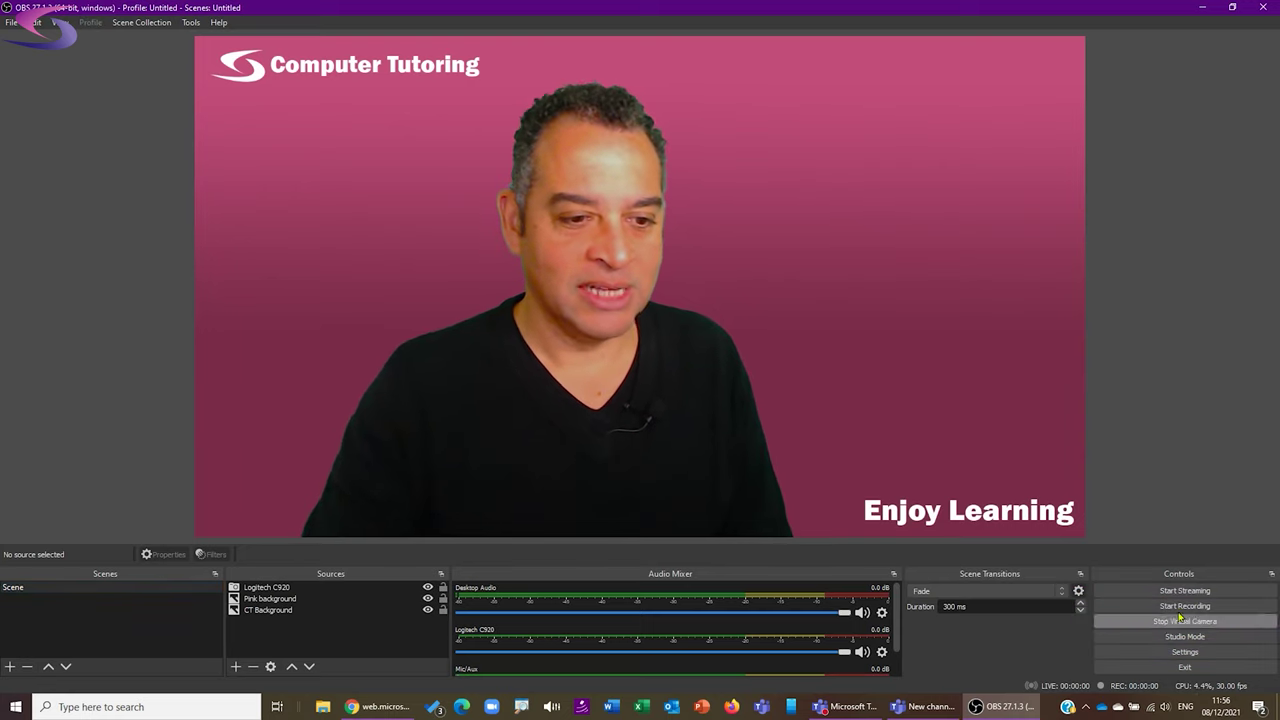
Step: In the Teams meeting's device settings, select OBS Virtual Camera as the camera
left_click(896, 710)
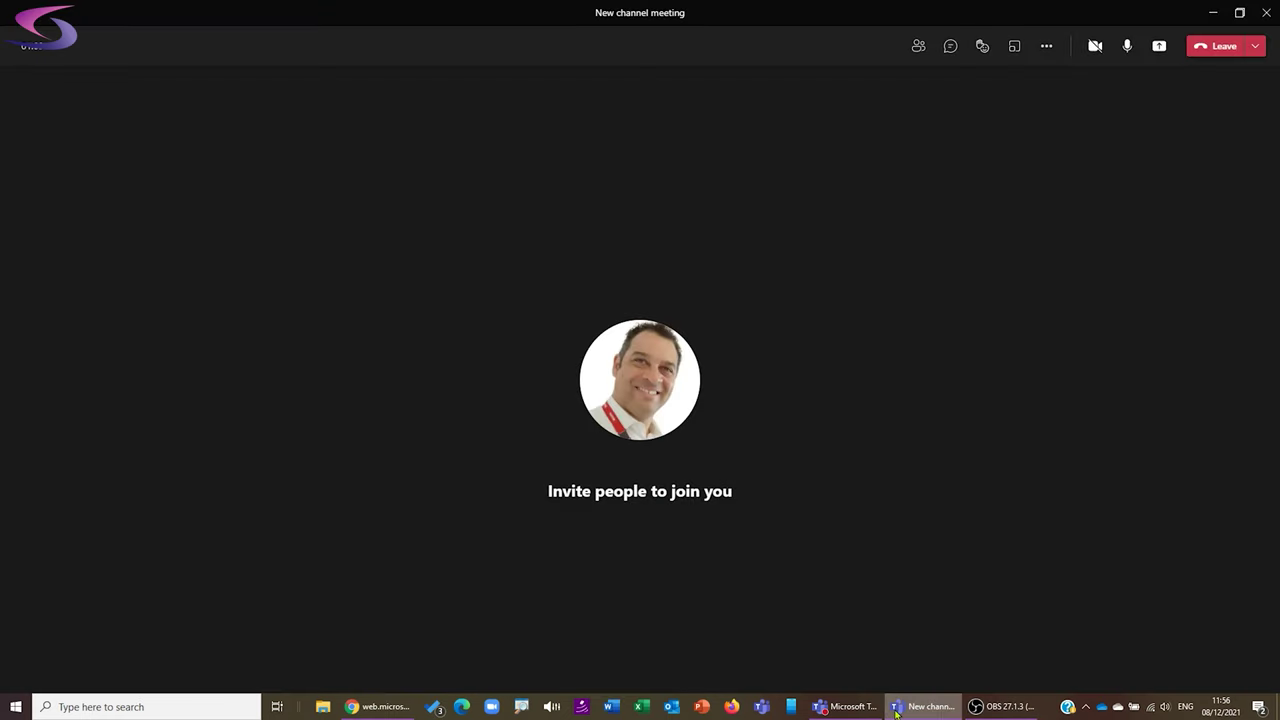
left_click(1046, 46)
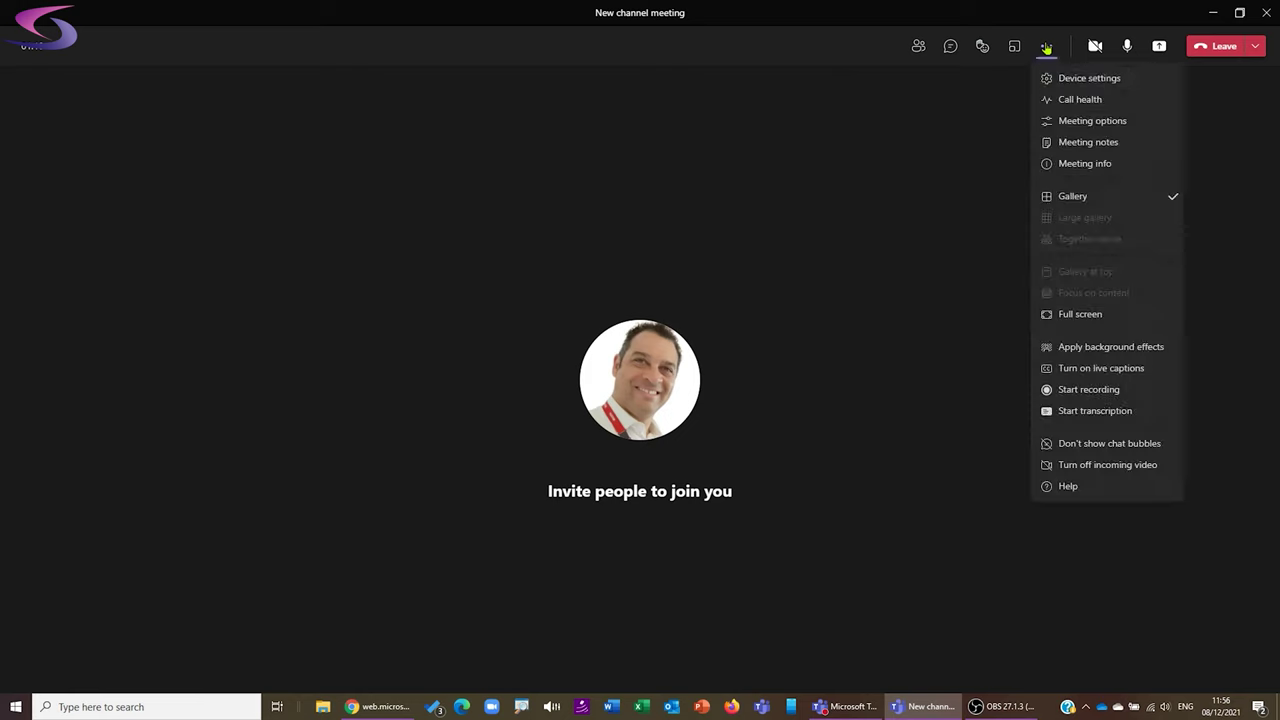
left_click(1094, 80)
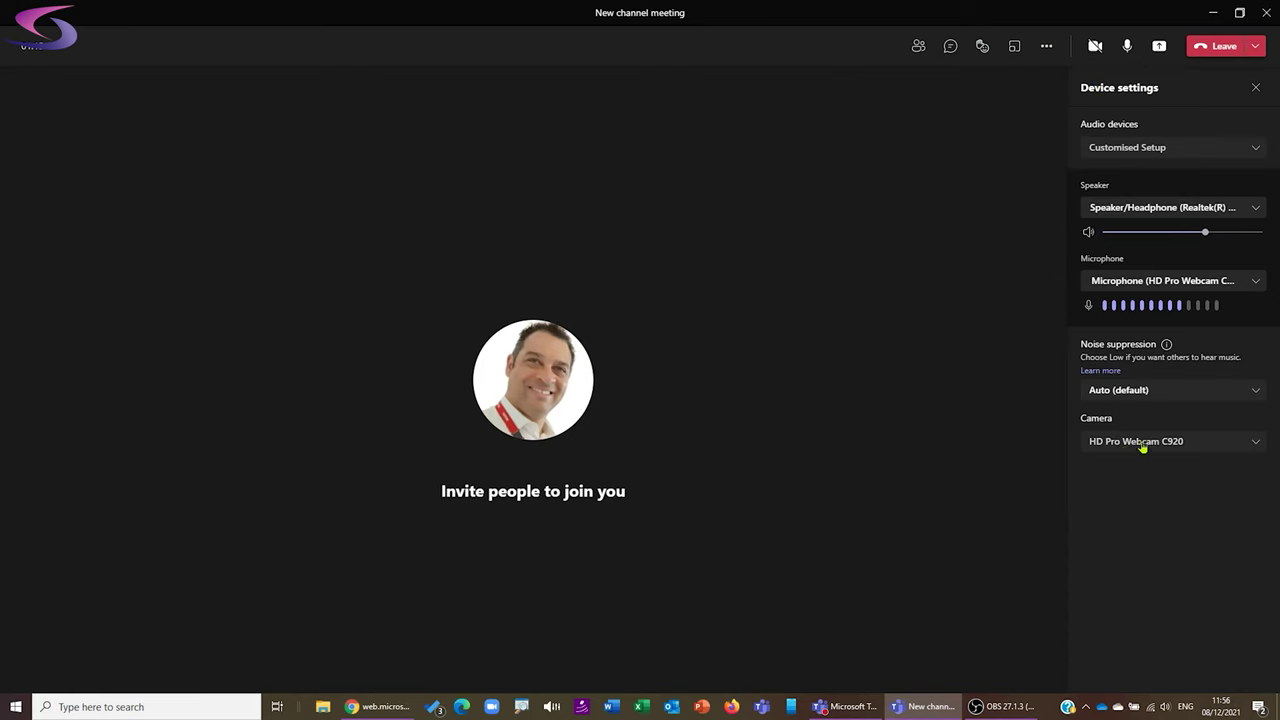
left_click(1240, 446)
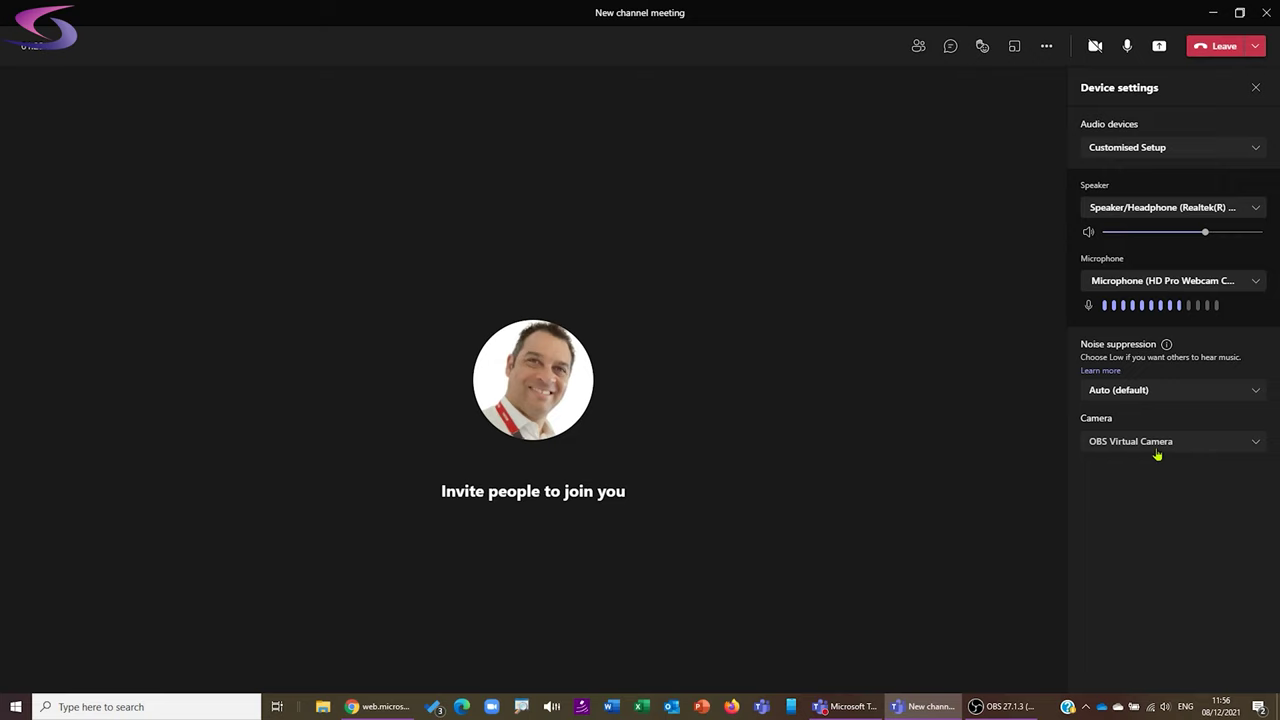
Step: Set Teams background effects to None, apply it and turn the video on
left_click(1050, 46)
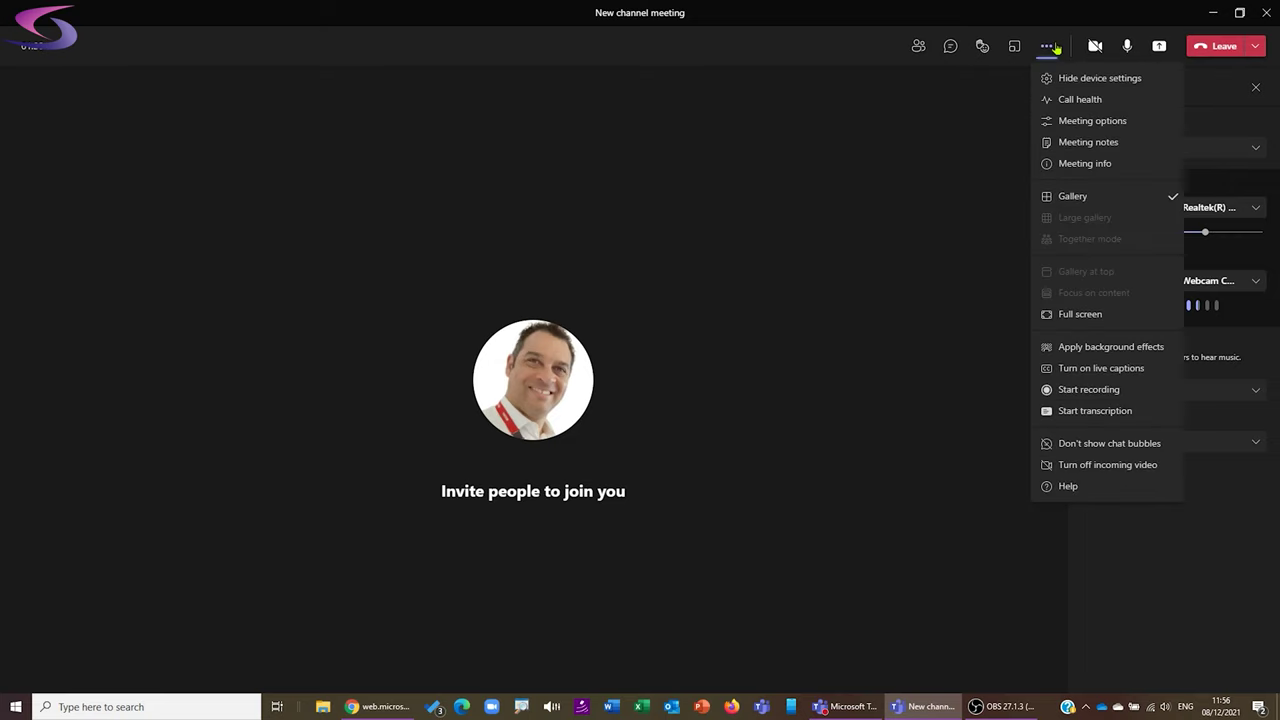
left_click(1075, 350)
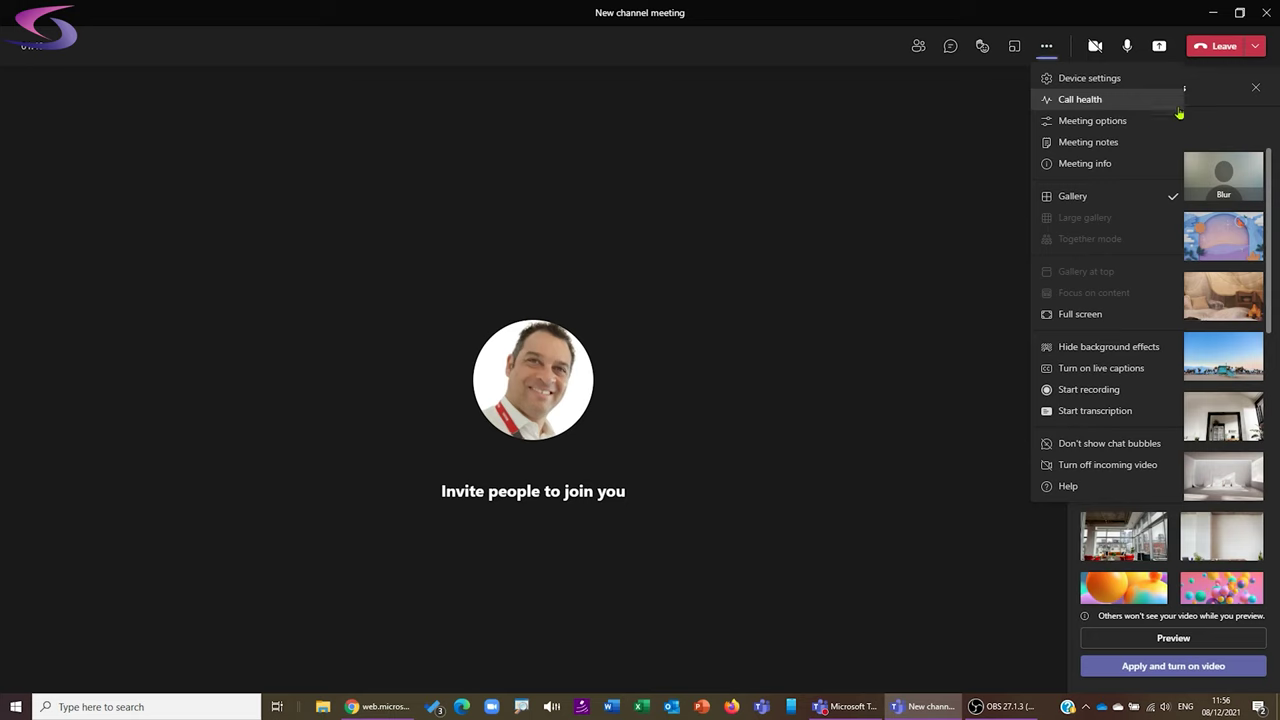
left_click(1216, 131)
left_click(1137, 178)
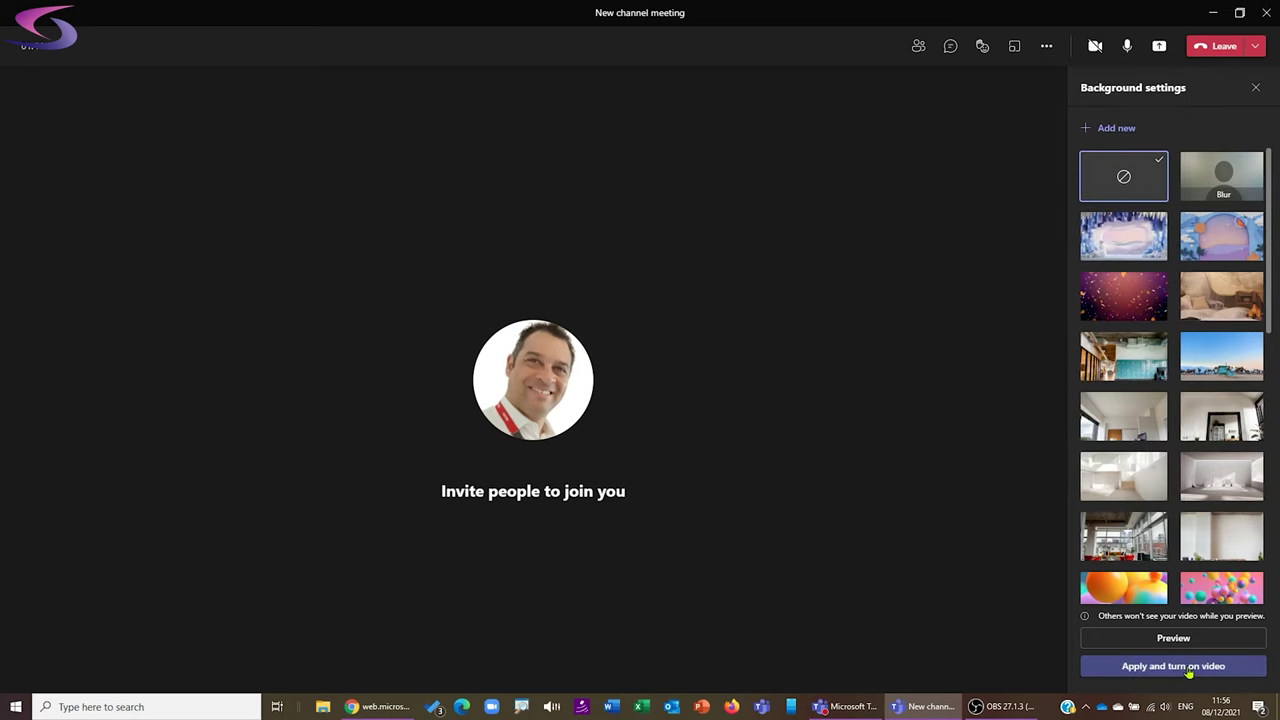
key("ctrl+shift+o")
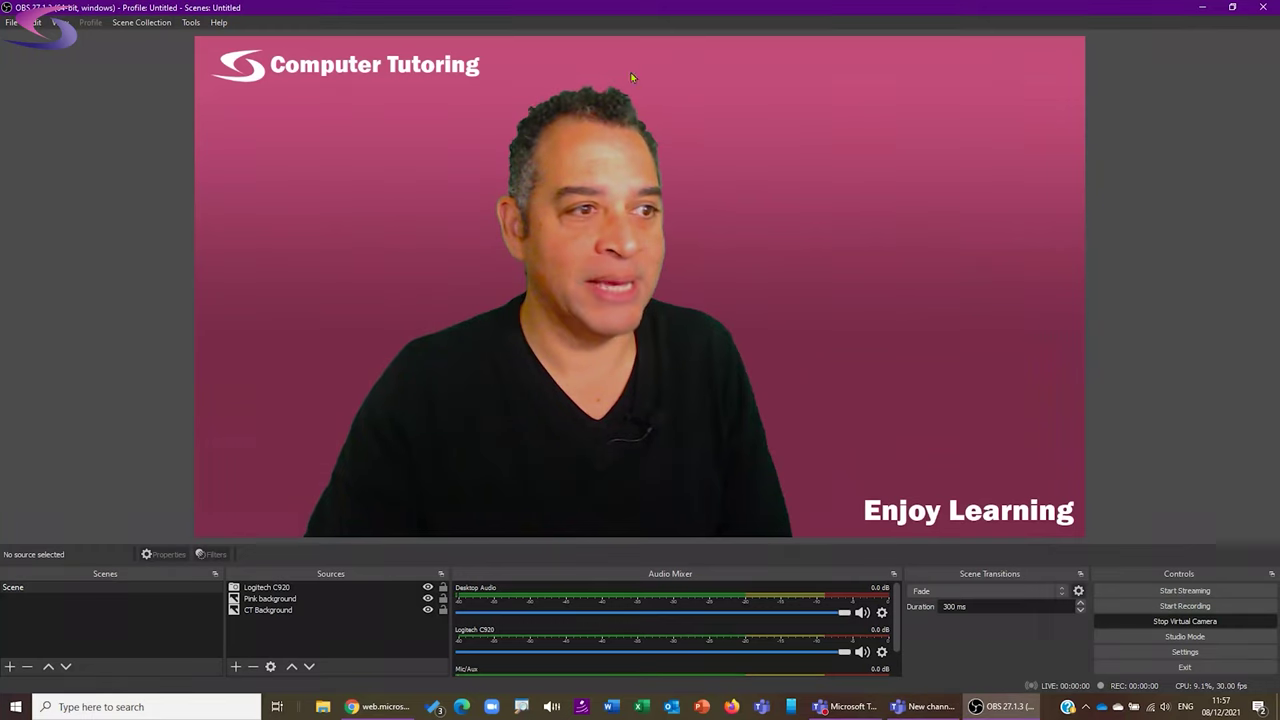
Step: Minimize OBS to reveal the Teams meeting with the pink background
left_click(1201, 7)
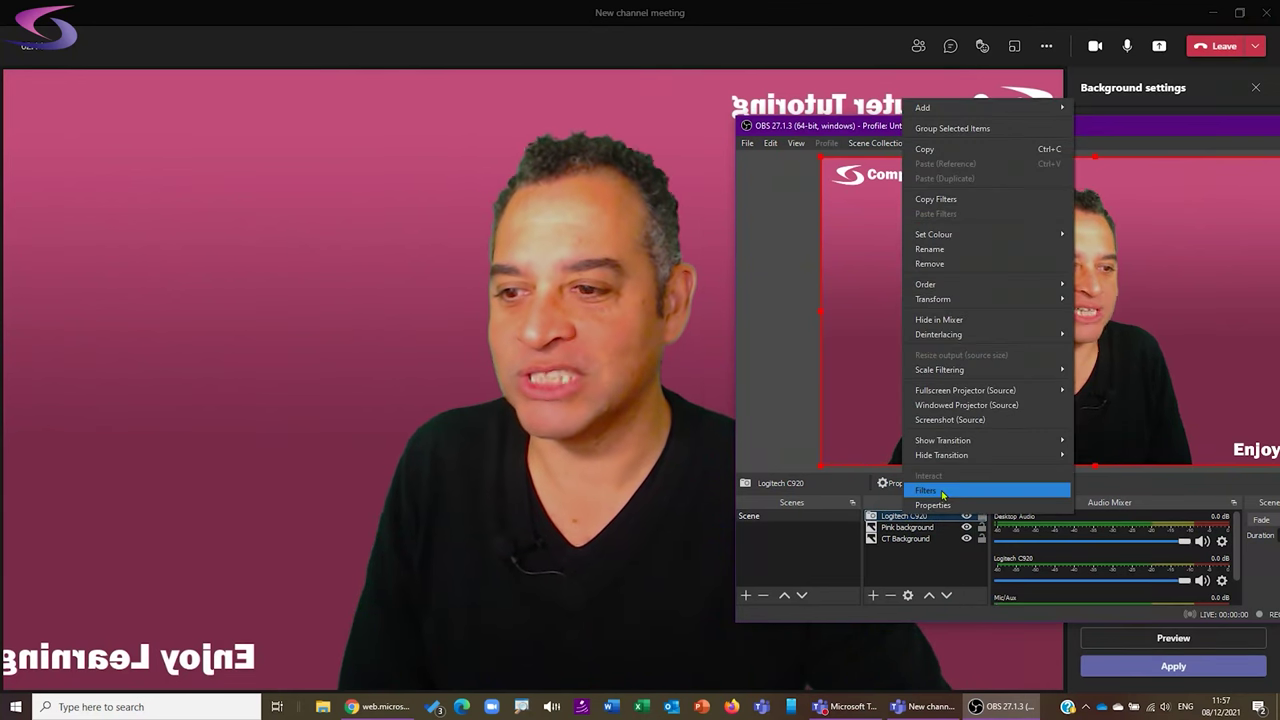
Step: Retune the Logitech C920 Chroma Key sliders, lowering Smoothness to 14, and move the filters window aside
left_click(930, 490)
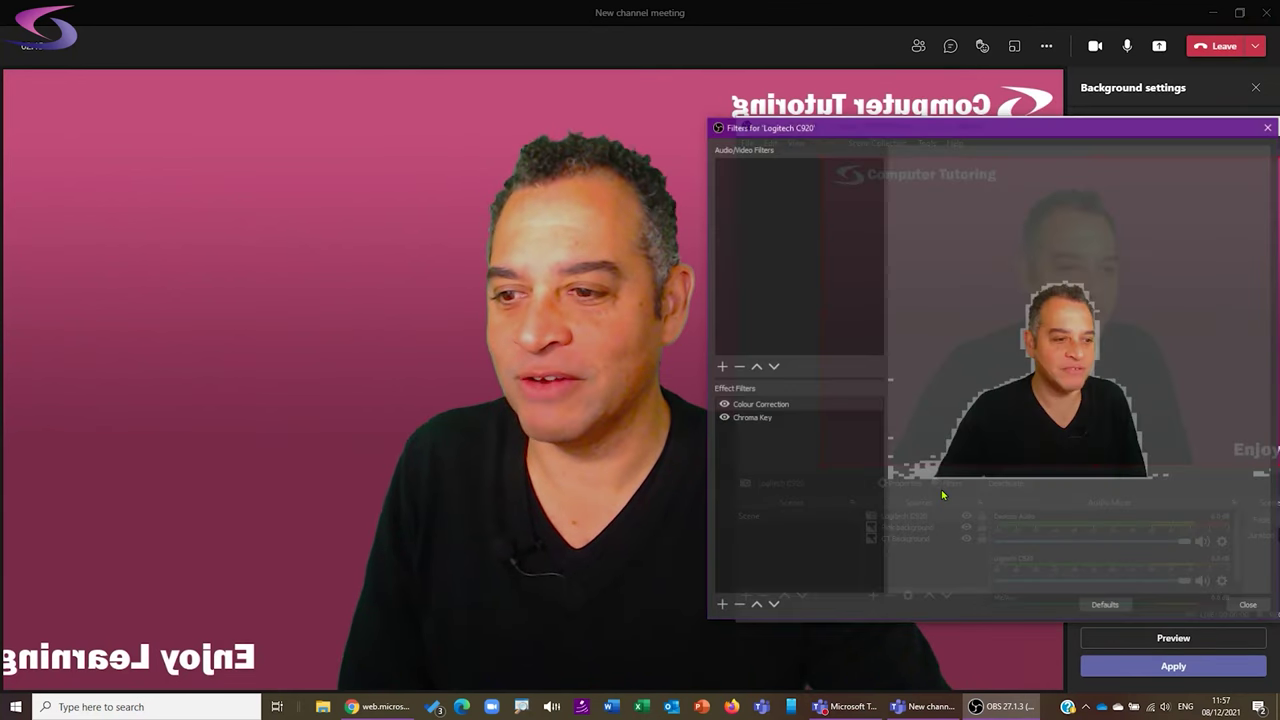
left_click(778, 405)
left_click(768, 420)
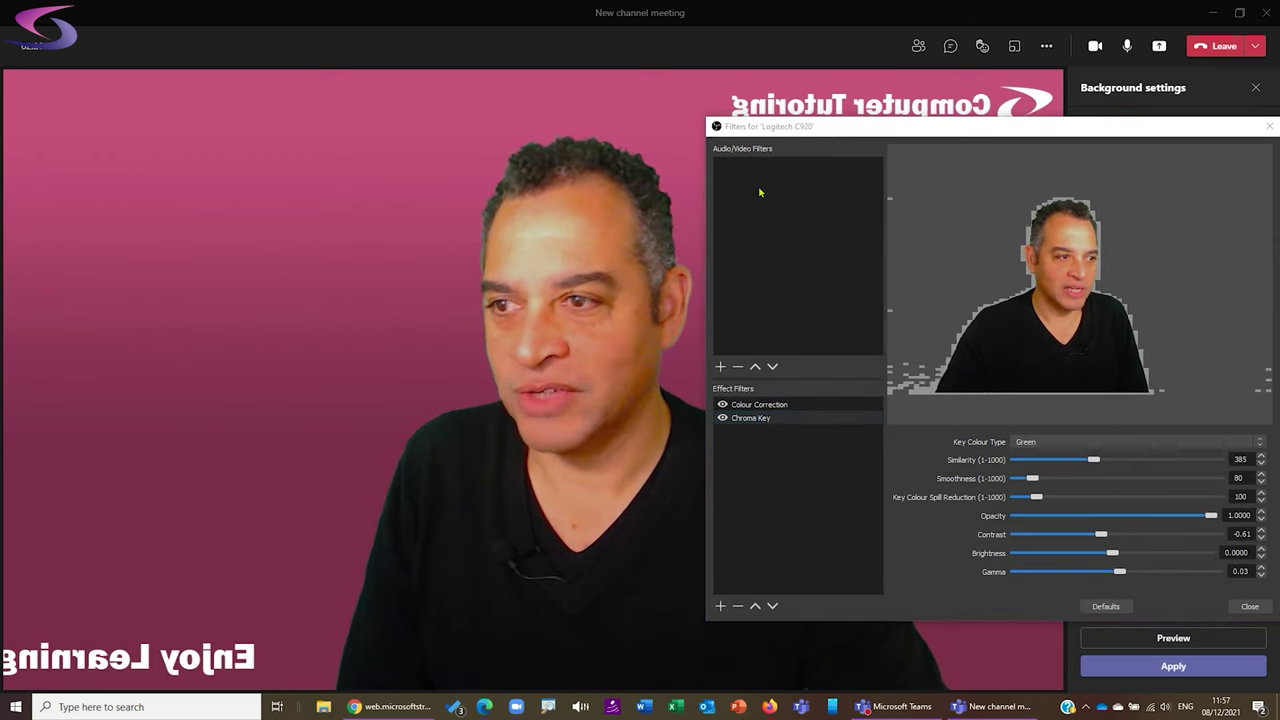
left_click(1094, 462)
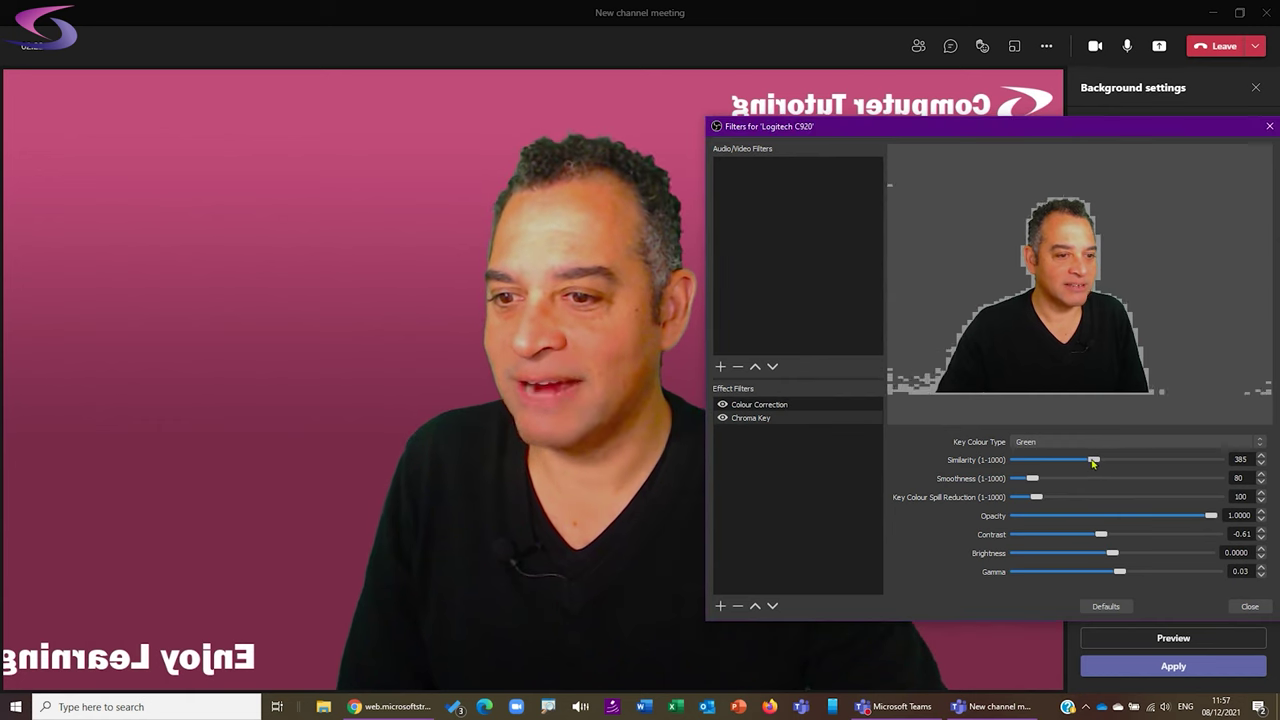
left_click_drag(1094, 462, 1092, 466)
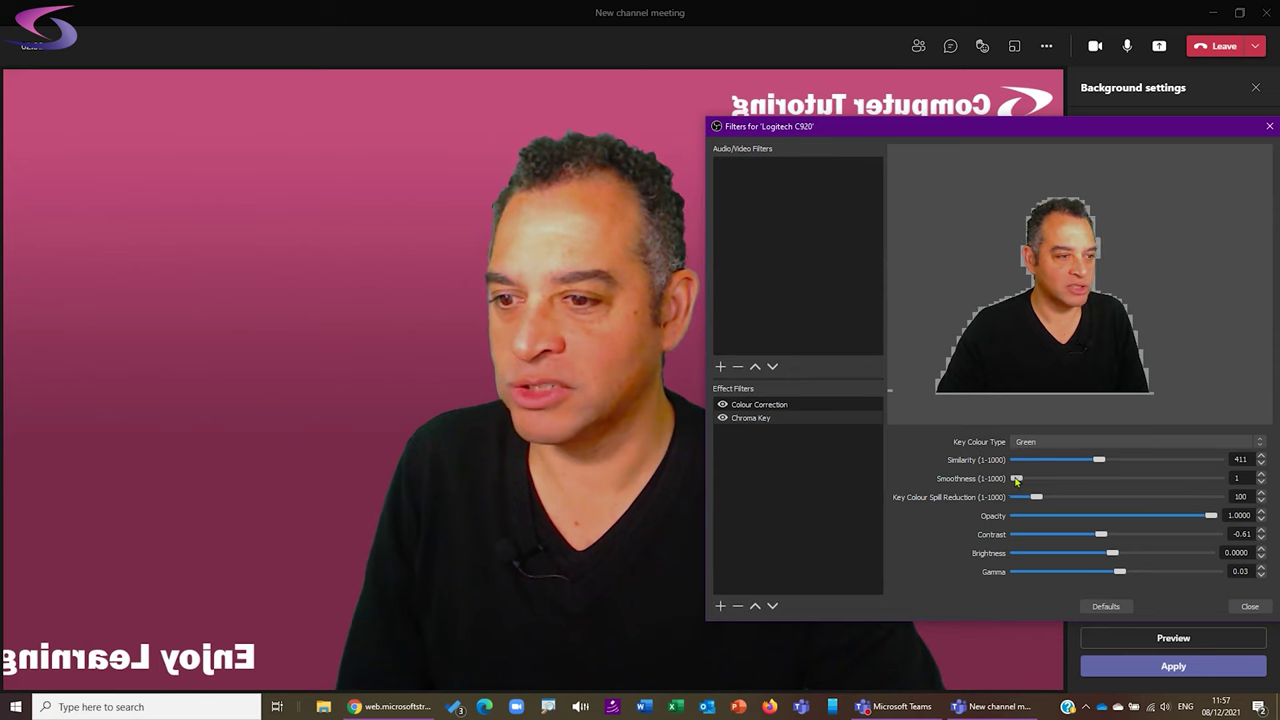
left_click_drag(1099, 462, 1090, 463)
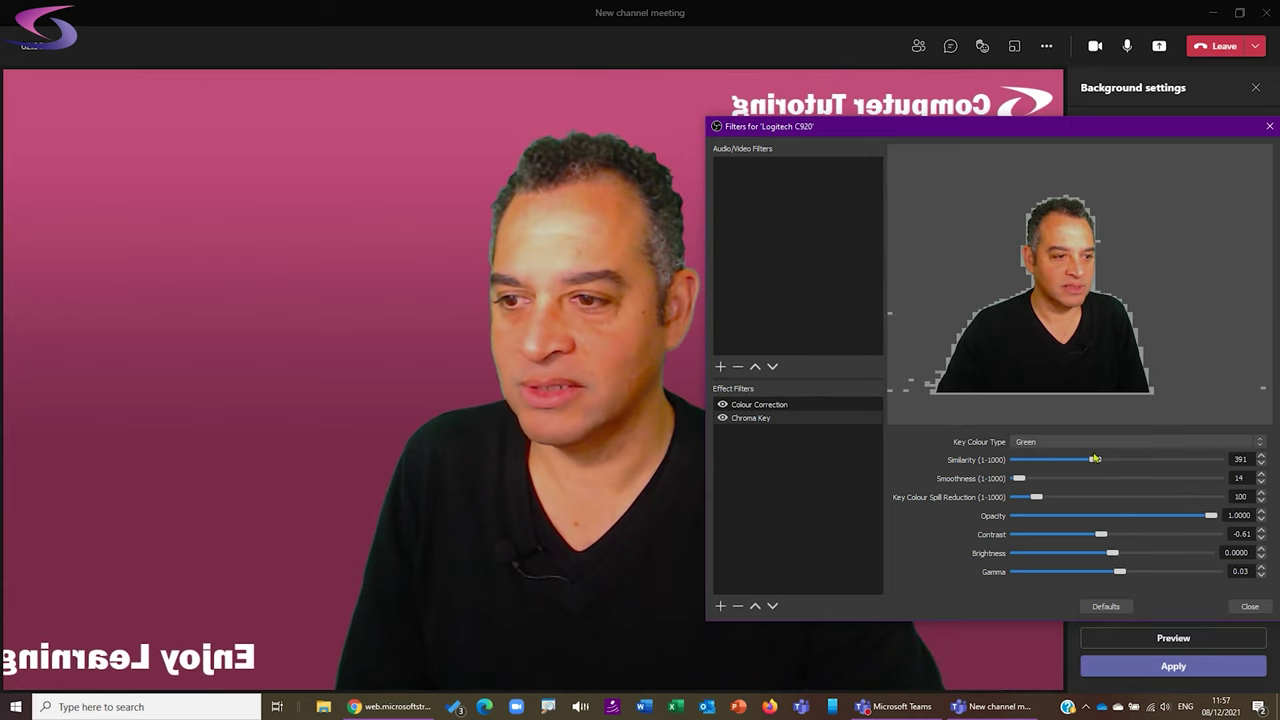
left_click_drag(996, 141, 1279, 181)
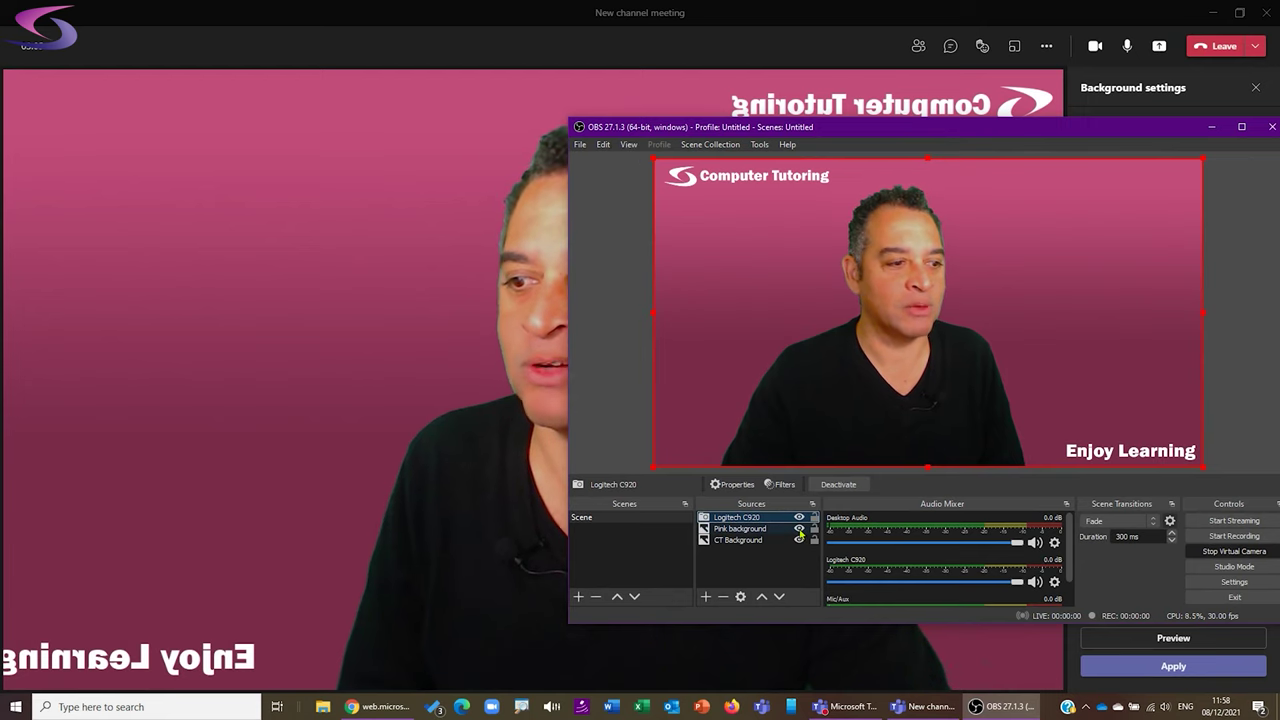
left_click(799, 529)
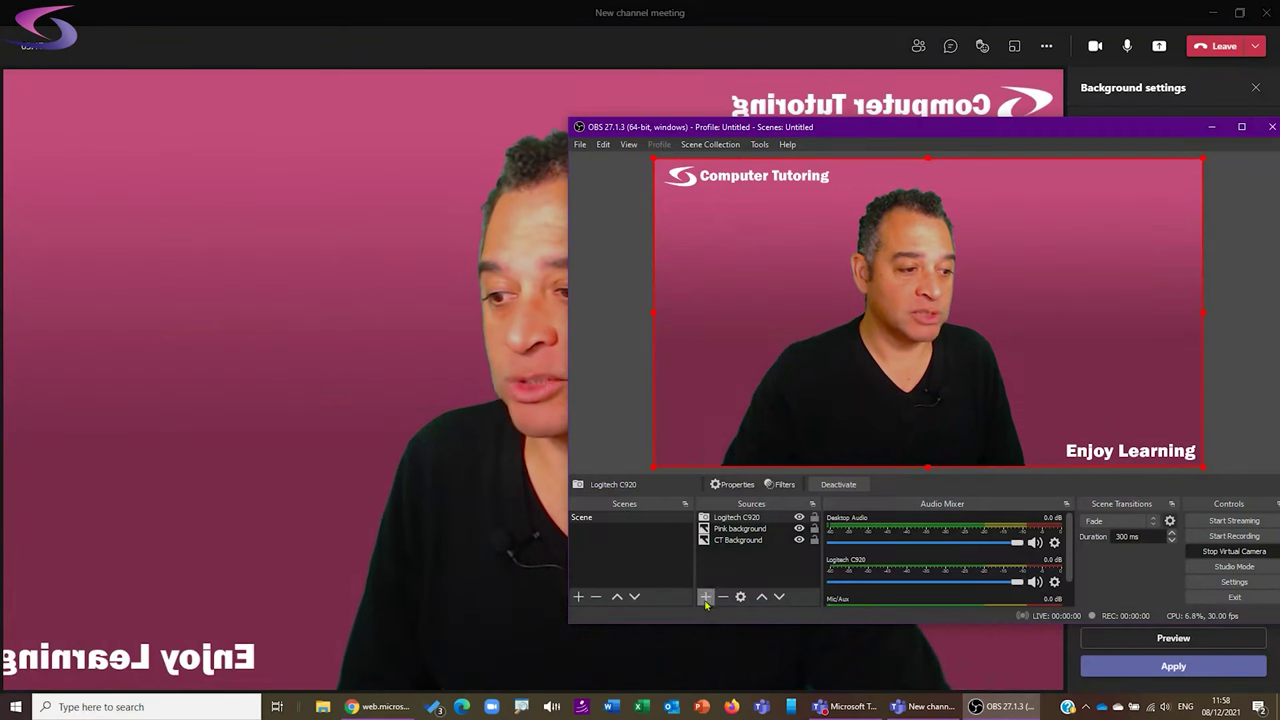
left_click(704, 597)
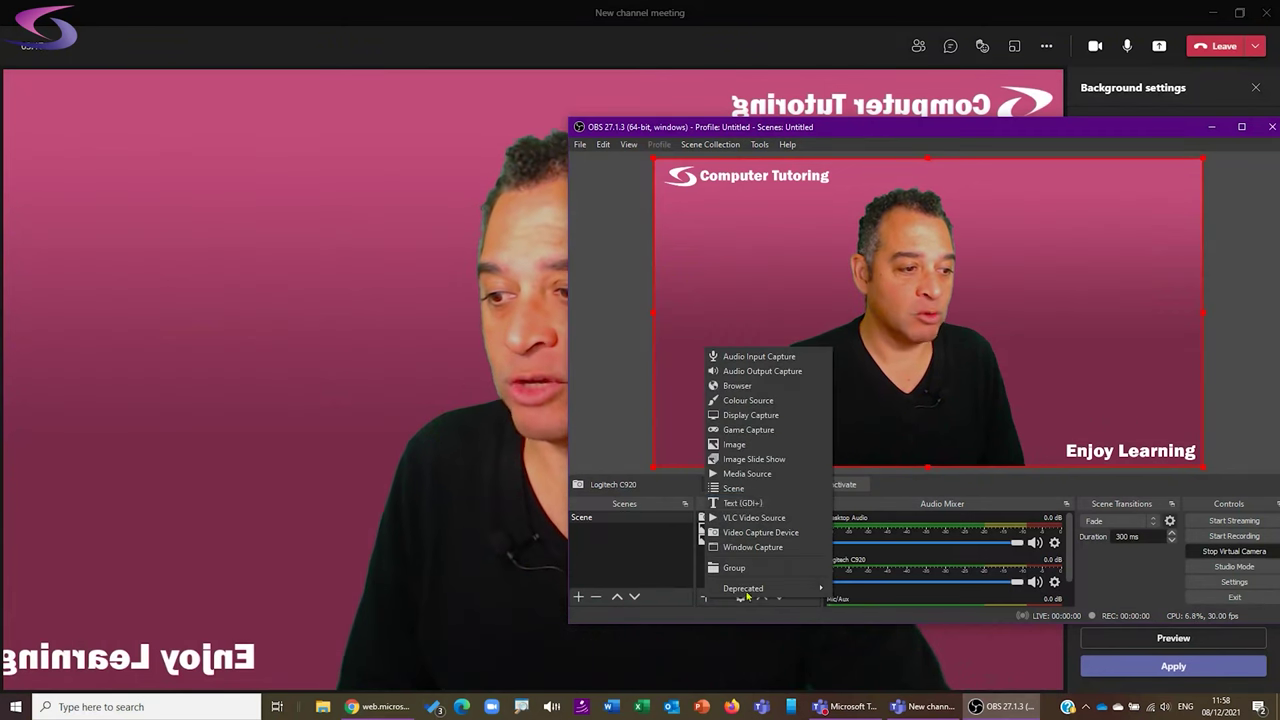
left_click(786, 513)
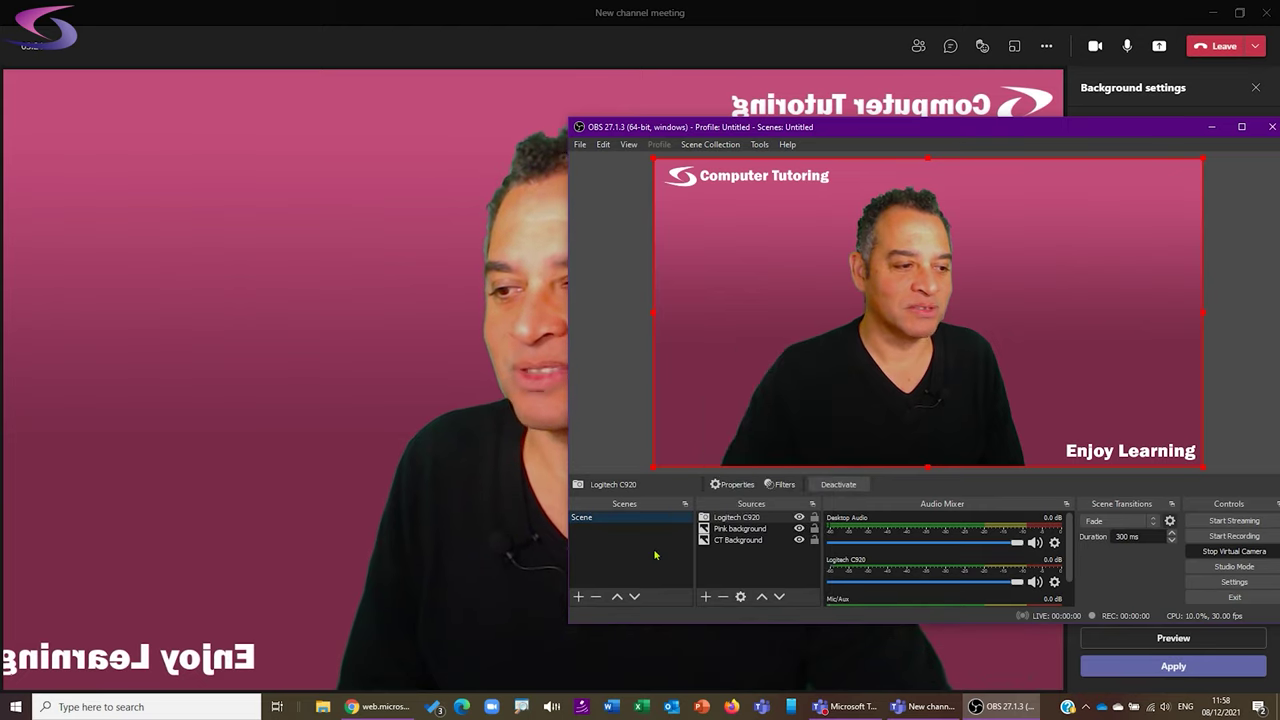